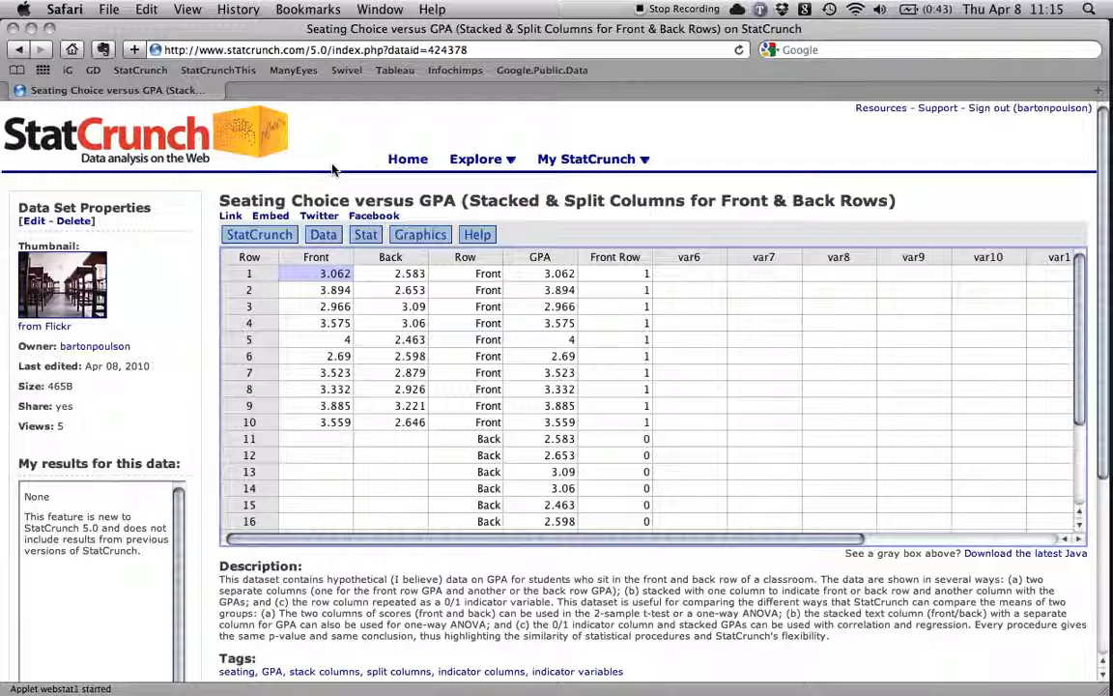
Close the bar plot window and bring the page with the seating and GPA data table to the front.
{"action": "left_click", "coordinate": [510, 157]}
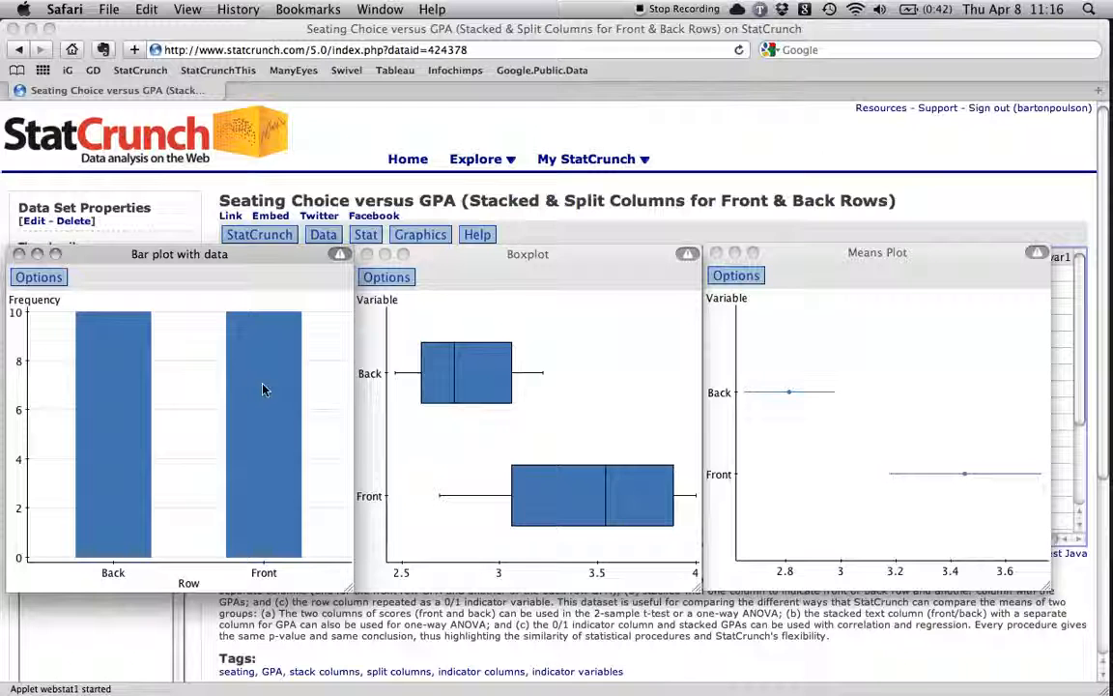
{"action": "left_click", "coordinate": [18, 254]}
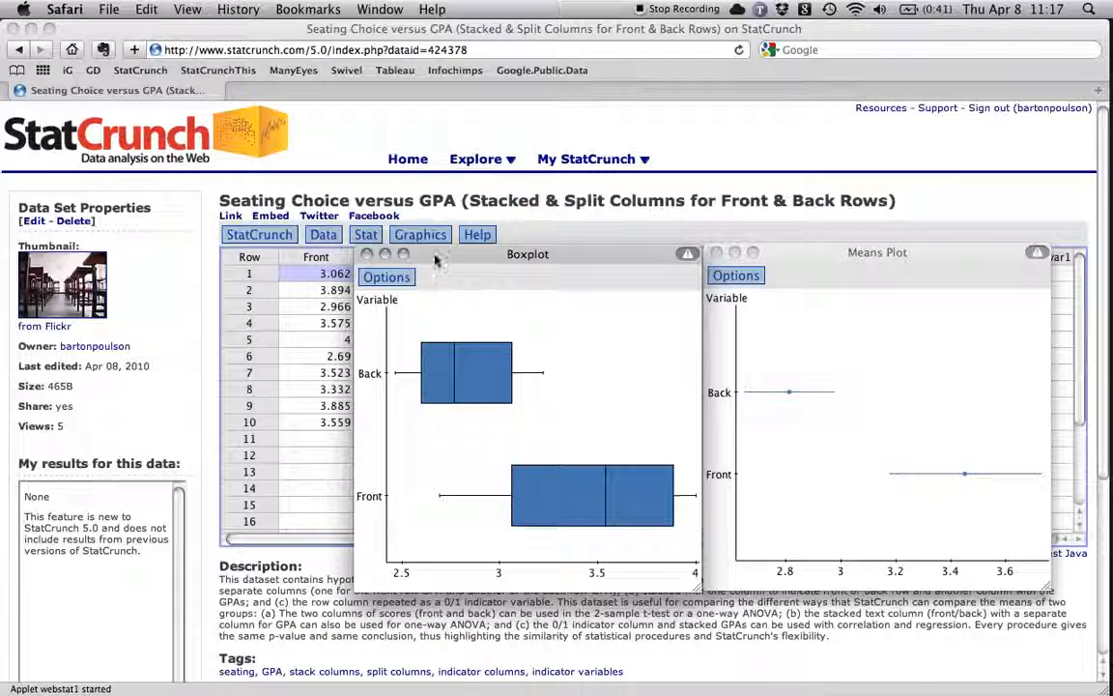
{"action": "left_click", "coordinate": [786, 154]}
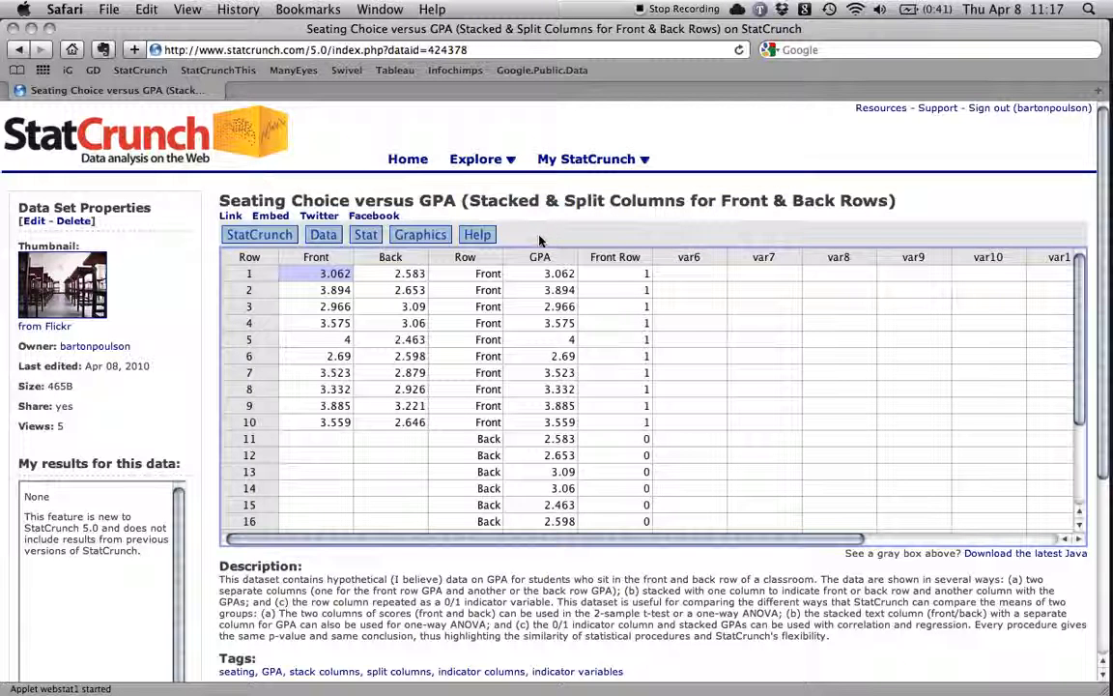
Set up a two-sample T test with data, using Front as sample 1 and Back as sample 2.
{"action": "left_click", "coordinate": [365, 235]}
{"action": "mouse_move", "coordinate": [440, 304]}
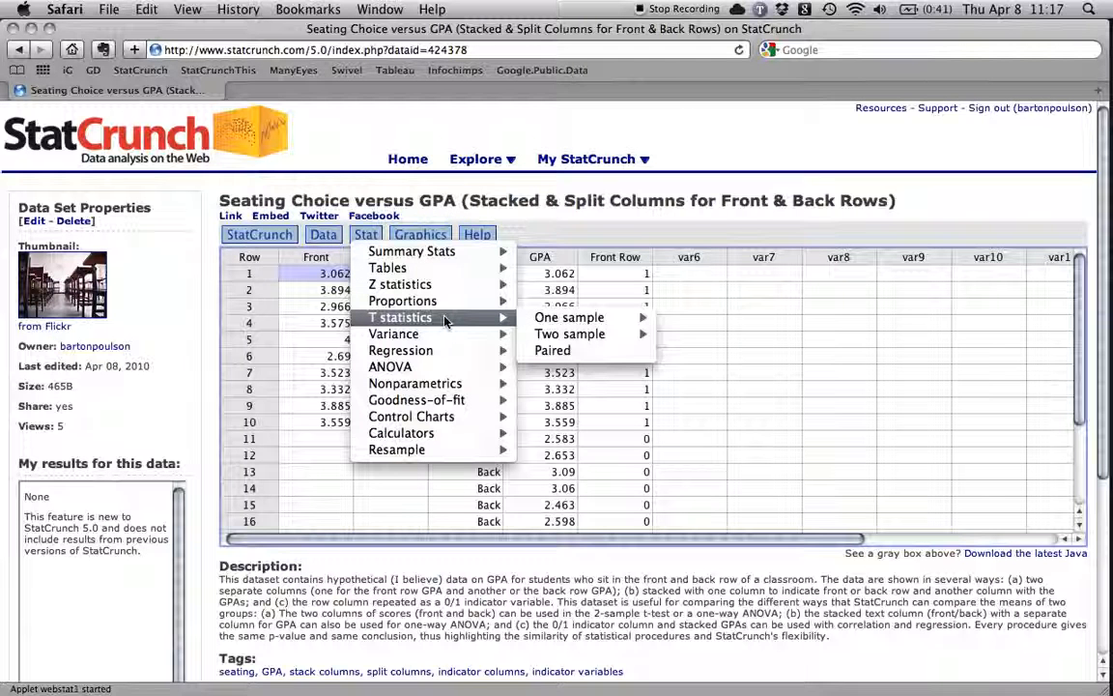
{"action": "mouse_move", "coordinate": [618, 336]}
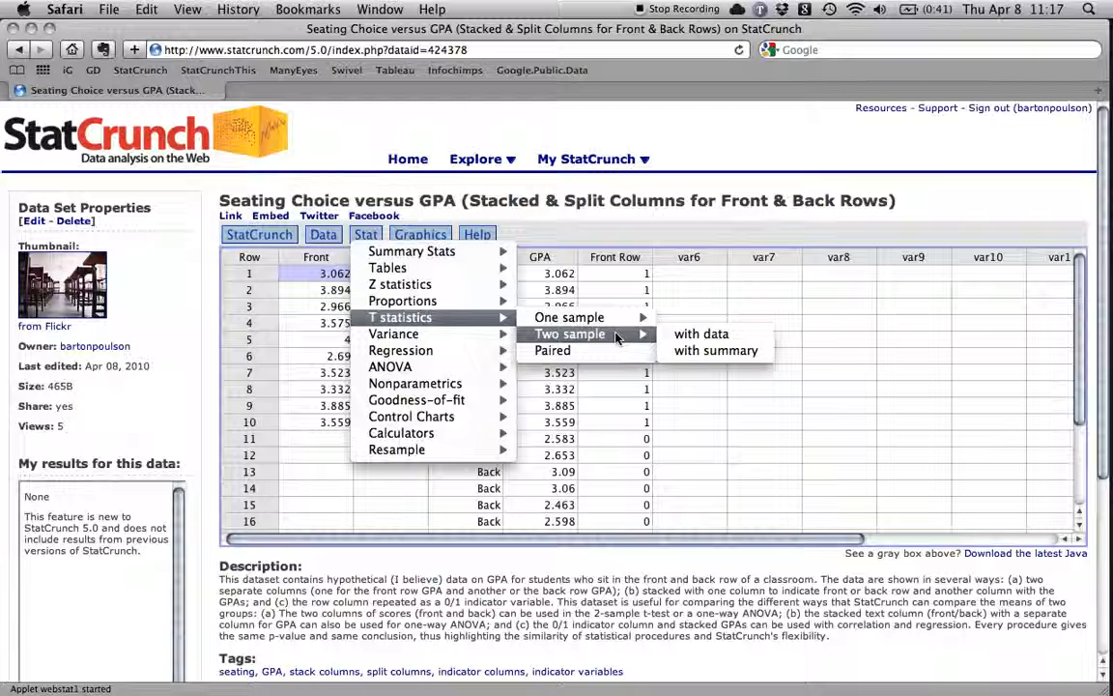
{"action": "left_click", "coordinate": [752, 338]}
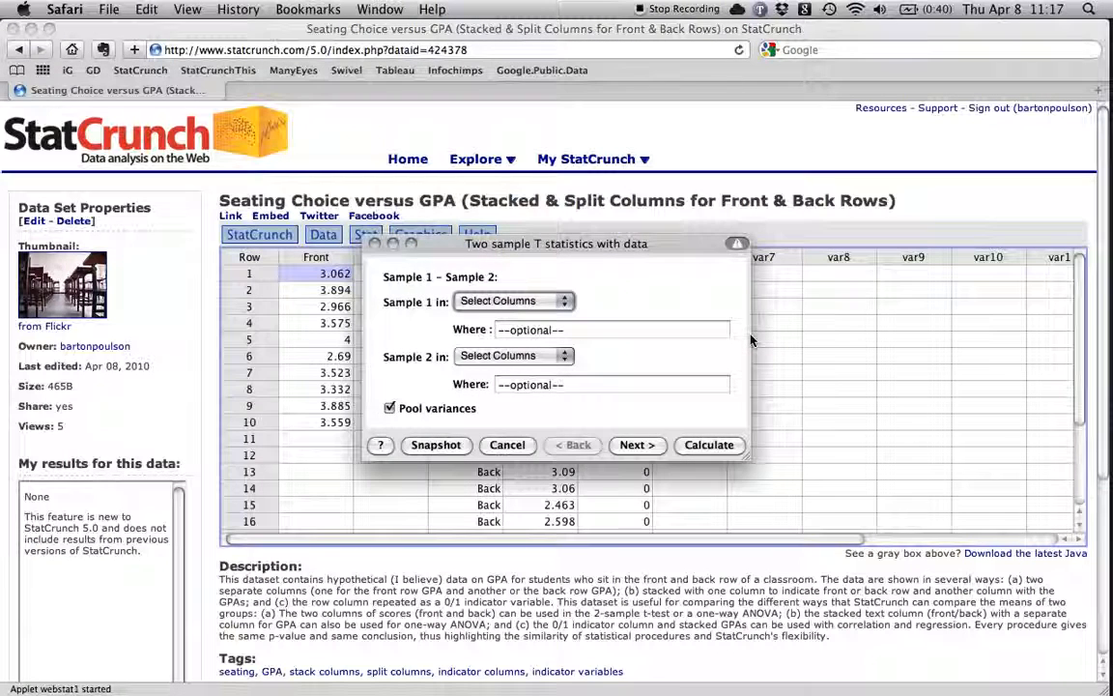
{"action": "left_click_drag", "start_coordinate": [578, 244], "coordinate": [656, 281]}
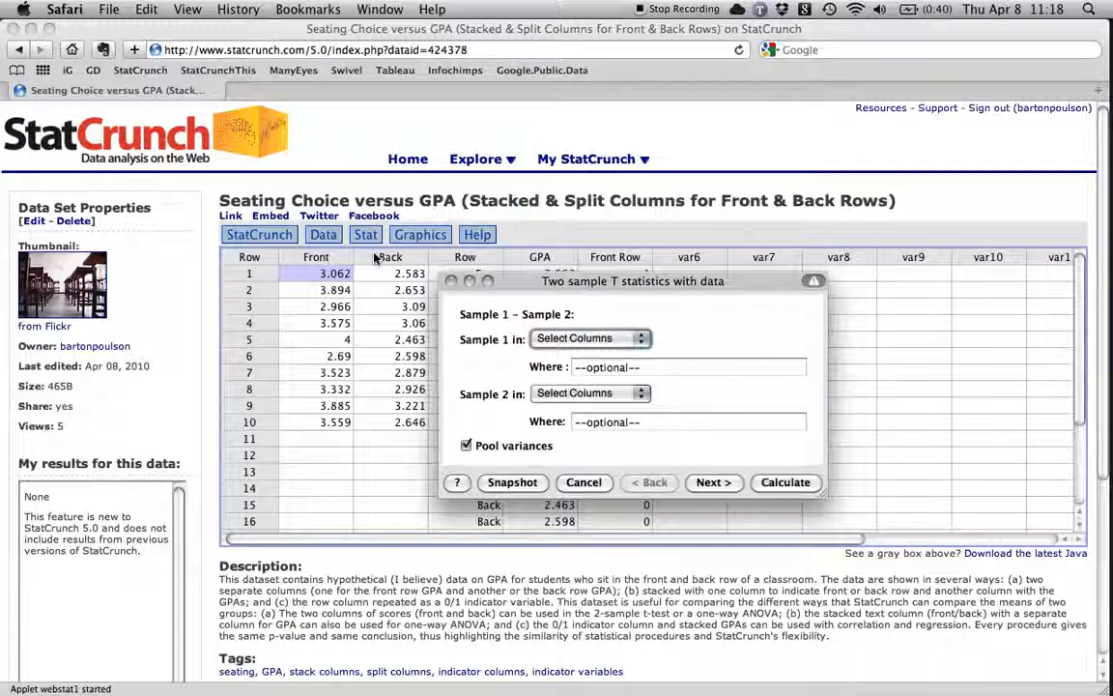
{"action": "mouse_move", "coordinate": [543, 280]}
{"action": "left_mouse_down"}
{"action": "mouse_move", "coordinate": [658, 310]}
{"action": "mouse_move", "coordinate": [739, 314]}
{"action": "mouse_move", "coordinate": [529, 261]}
{"action": "left_mouse_up"}
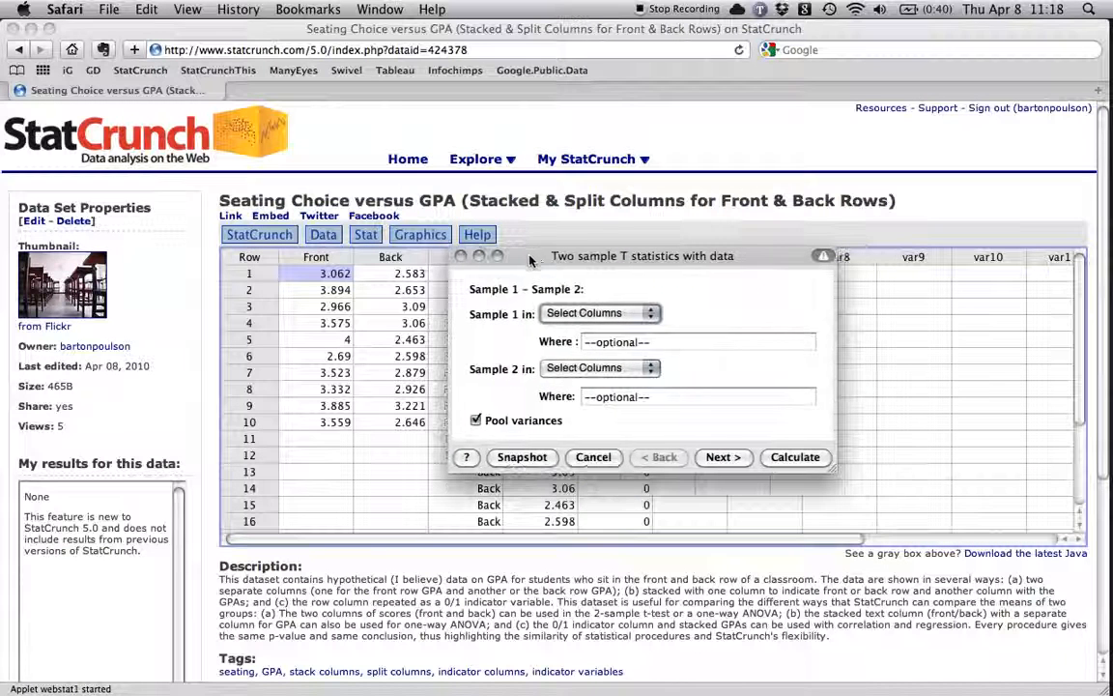
{"action": "left_click", "coordinate": [559, 313]}
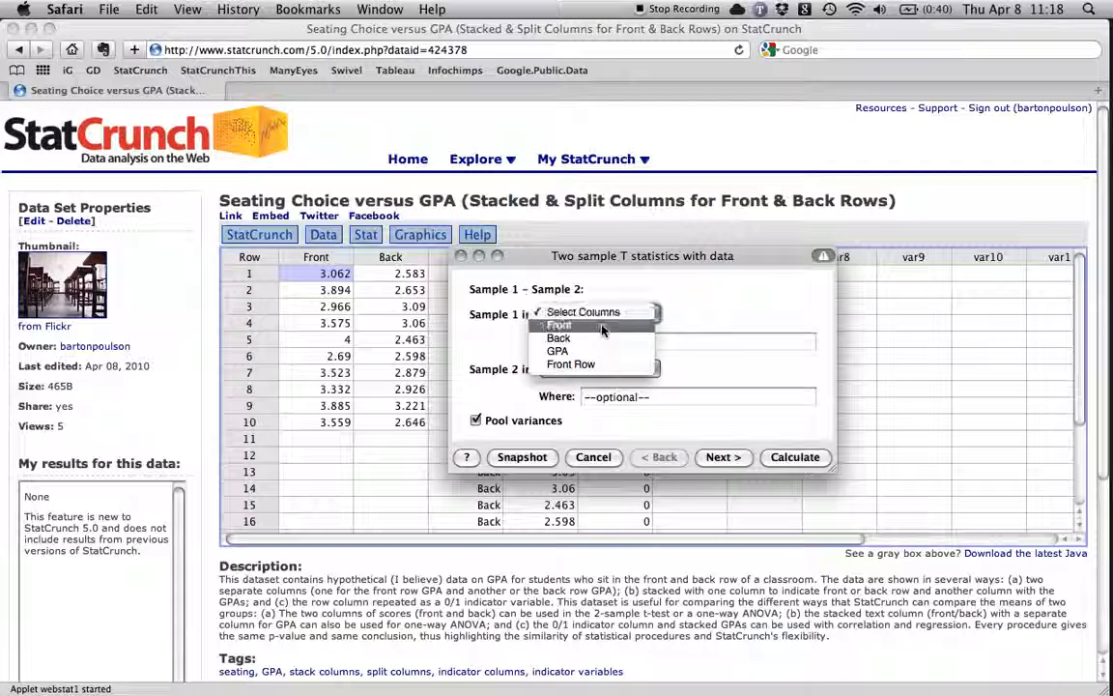
{"action": "left_click", "coordinate": [603, 328]}
{"action": "left_click", "coordinate": [596, 370]}
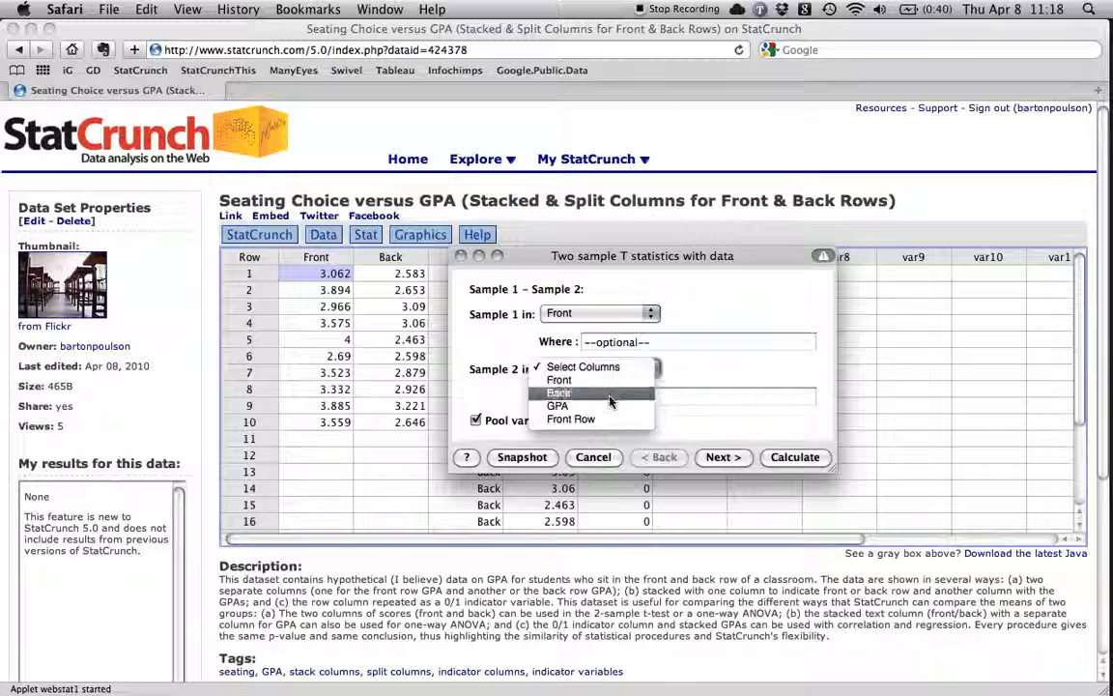
{"action": "left_click", "coordinate": [560, 393]}
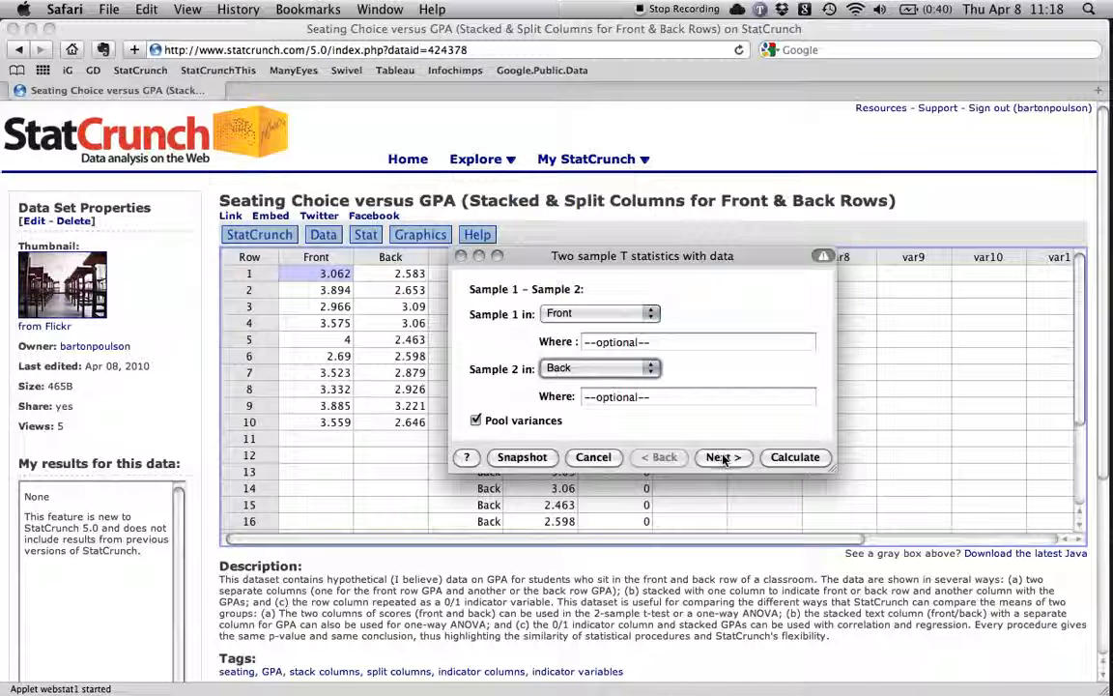
Calculate the two-sample hypothesis test with a null mean difference of 0 and the ≠ alternative.
{"action": "left_click", "coordinate": [720, 457]}
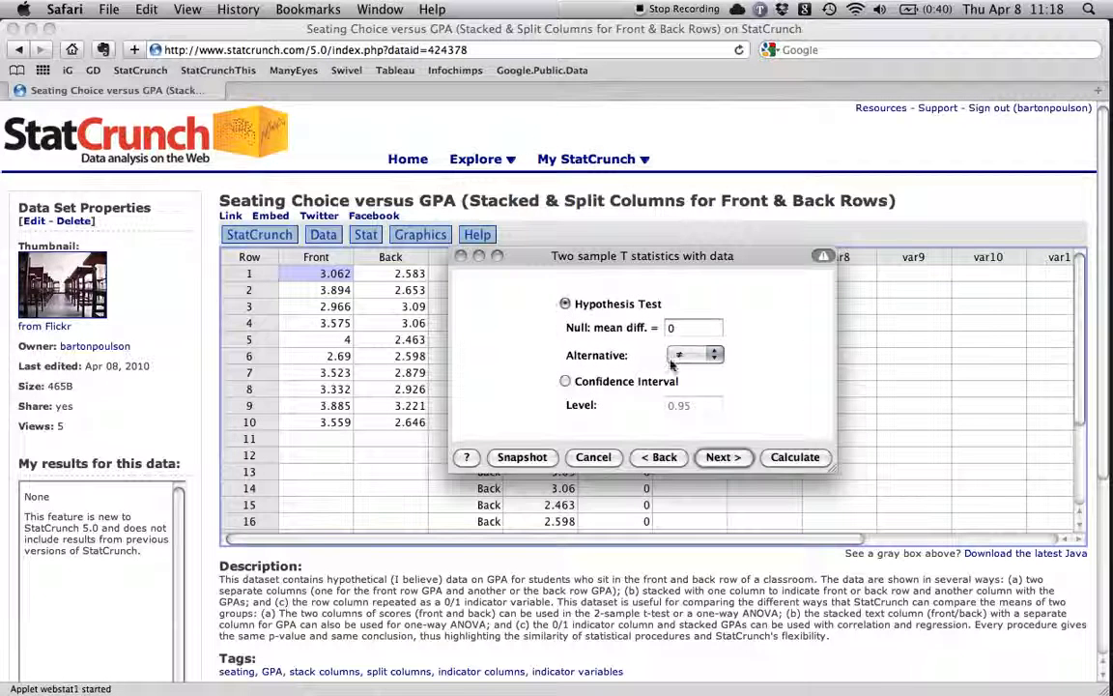
{"action": "left_click", "coordinate": [732, 461]}
{"action": "left_click", "coordinate": [795, 457]}
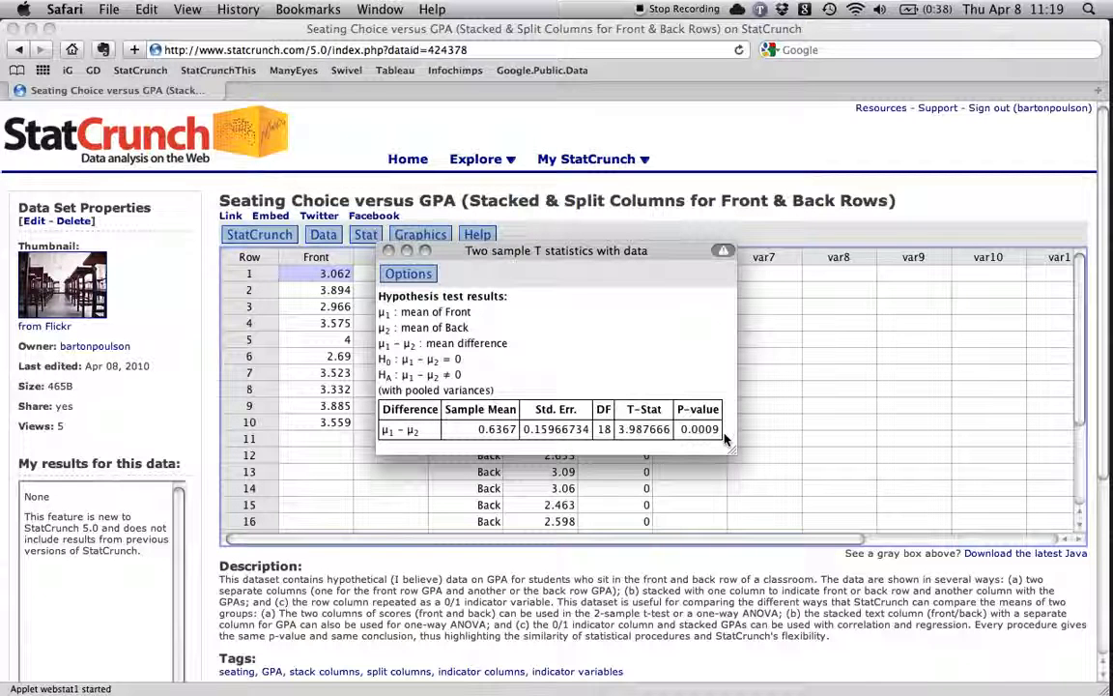
Move the T test results window clear of the GPA columns and bring the data page to the front.
{"action": "left_click_drag", "start_coordinate": [634, 256], "coordinate": [288, 225]}
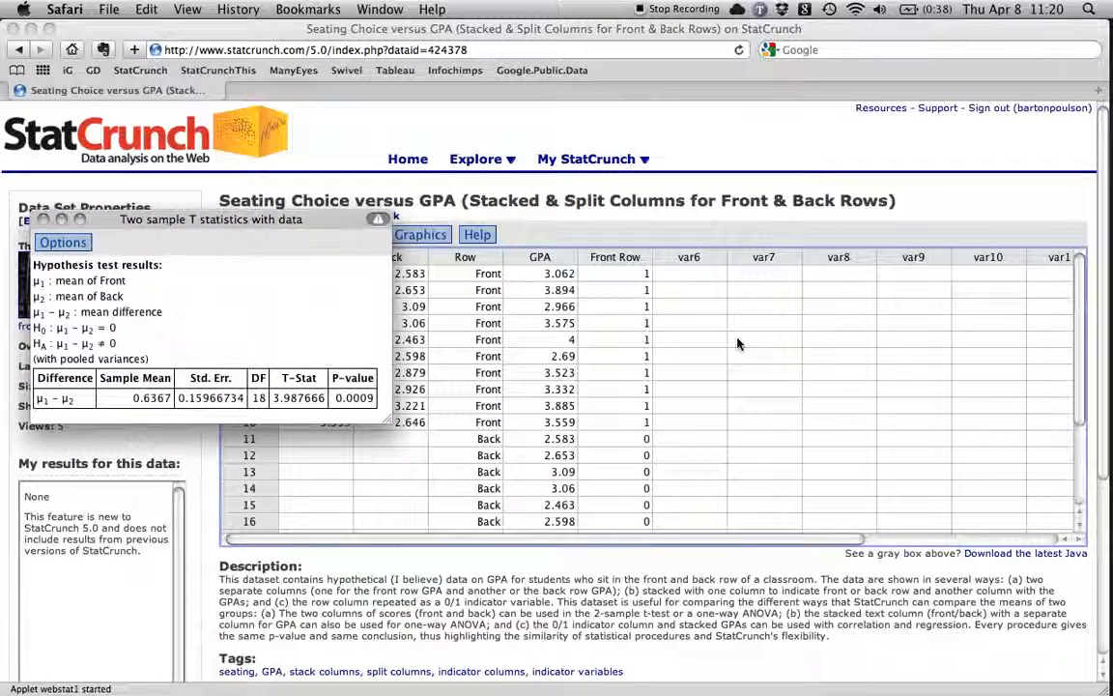
{"action": "left_click_drag", "start_coordinate": [305, 225], "coordinate": [291, 90]}
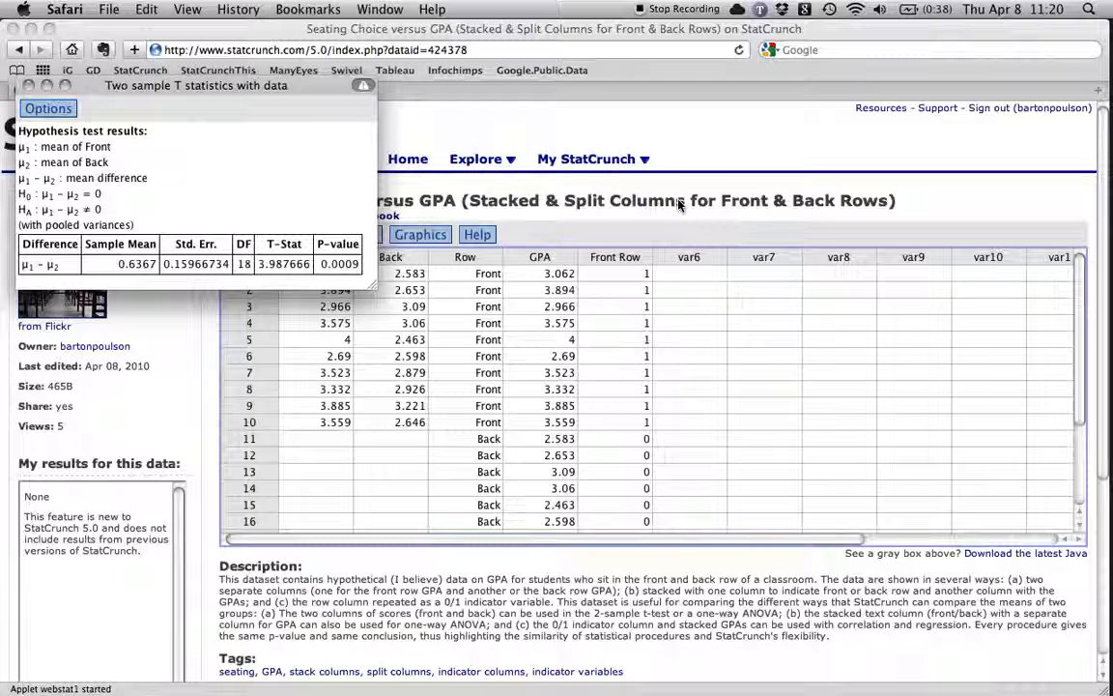
{"action": "left_click", "coordinate": [717, 170]}
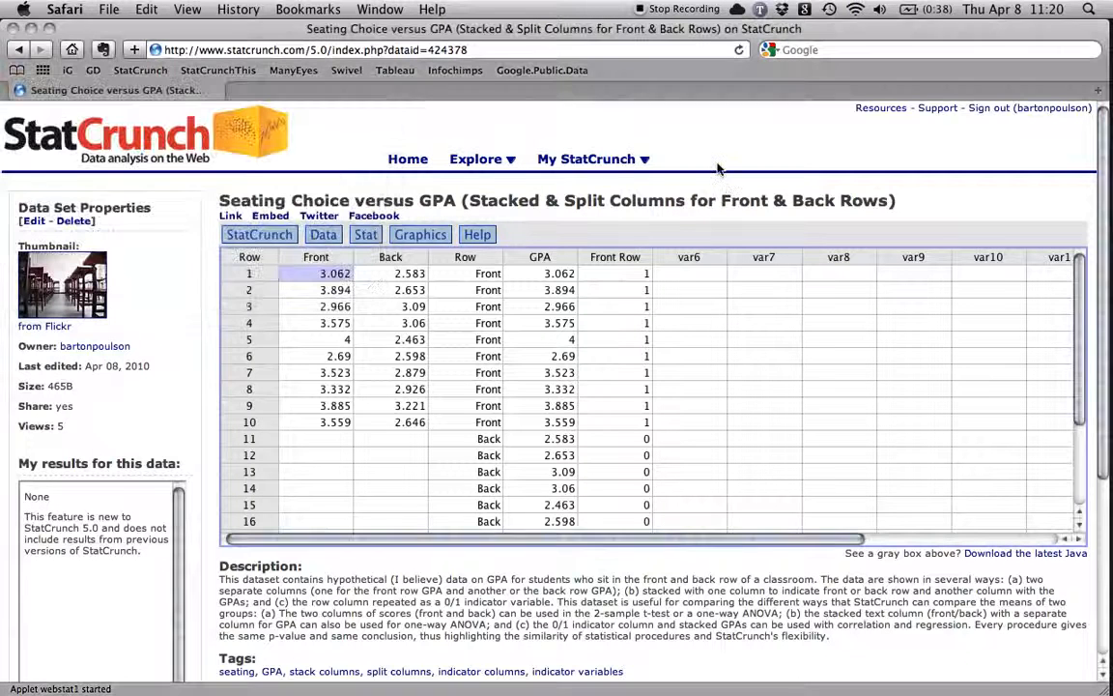
Run a one-way ANOVA comparing the selected columns Front and Back.
{"action": "left_click", "coordinate": [364, 235]}
{"action": "mouse_move", "coordinate": [415, 372]}
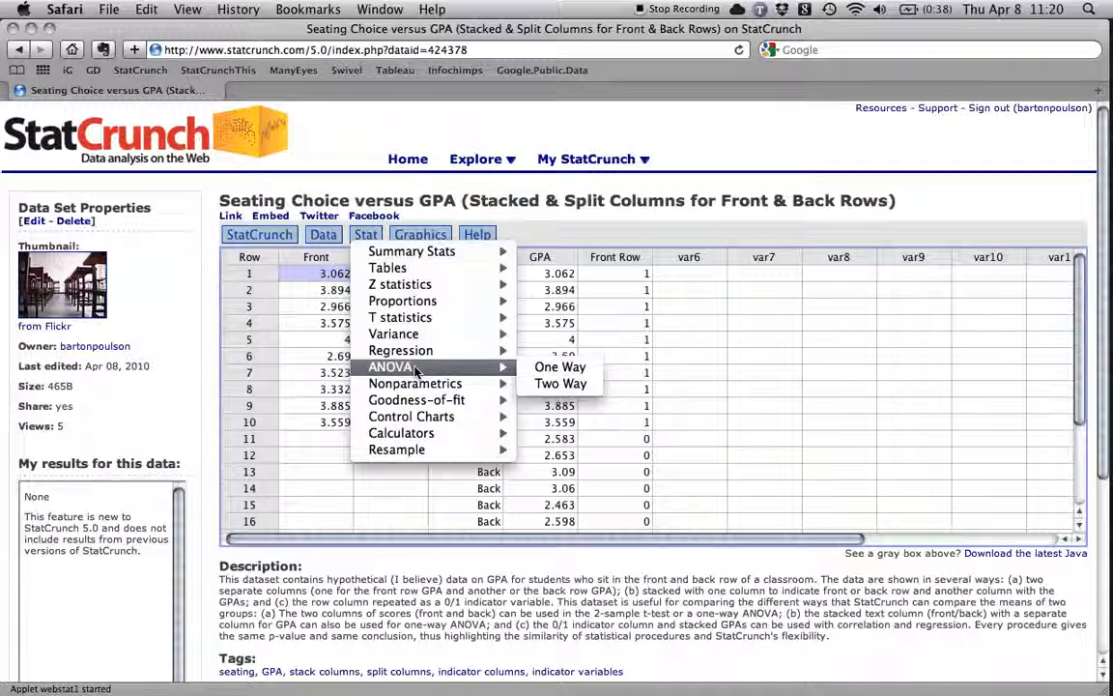
{"action": "left_click", "coordinate": [593, 369]}
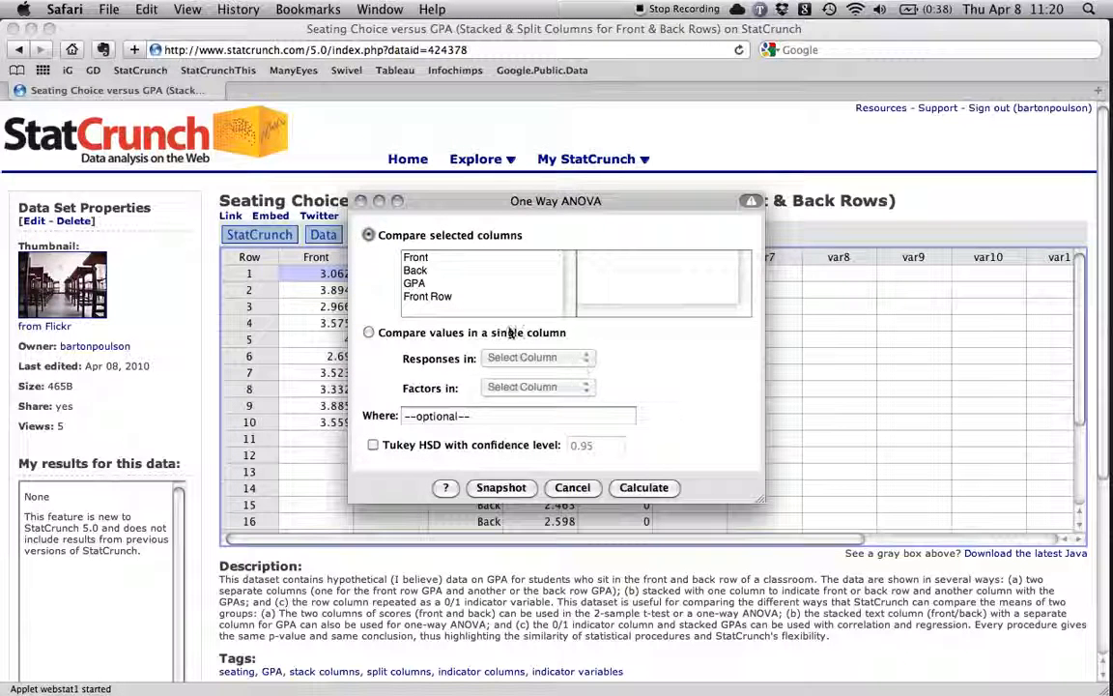
{"action": "left_click", "coordinate": [431, 261]}
{"action": "left_click", "coordinate": [431, 271], "text": "shift"}
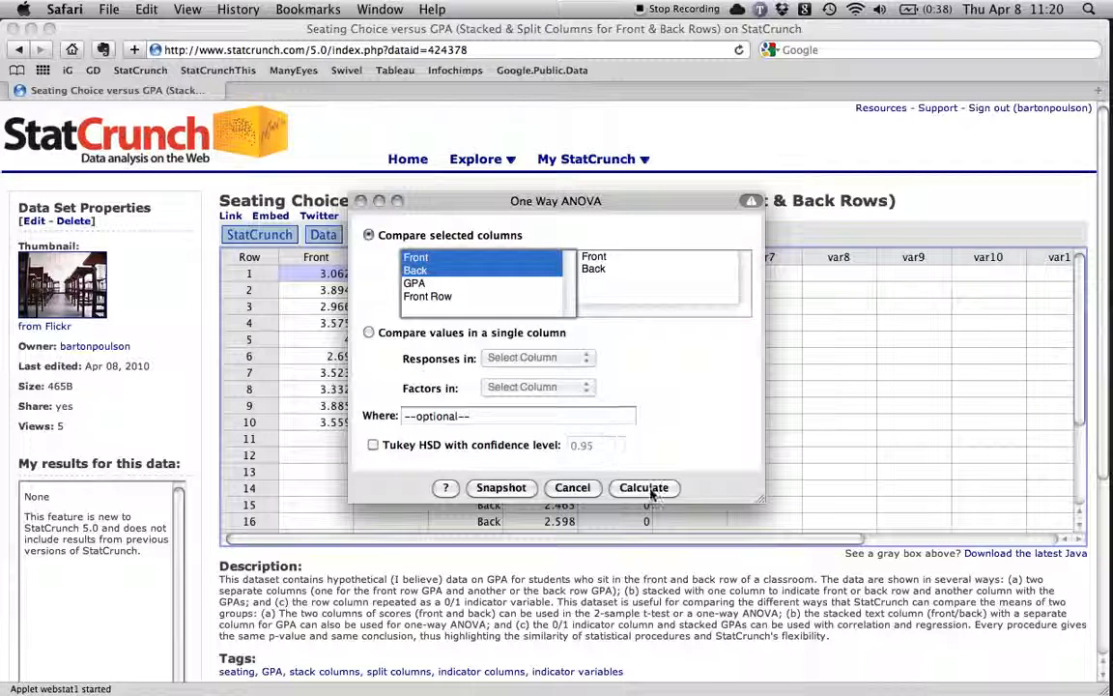
{"action": "left_click", "coordinate": [649, 488]}
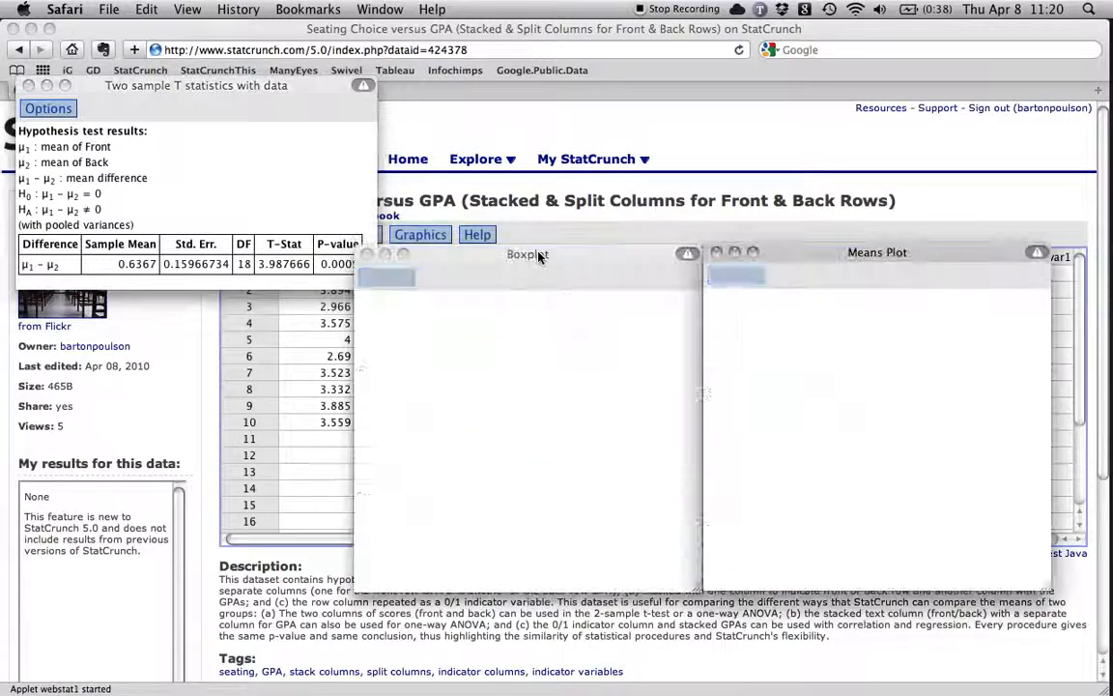
Place the ANOVA results directly below the T test results and close the Means Plot and Boxplot windows.
{"action": "left_click_drag", "start_coordinate": [492, 214], "coordinate": [126, 301]}
{"action": "left_click", "coordinate": [310, 185]}
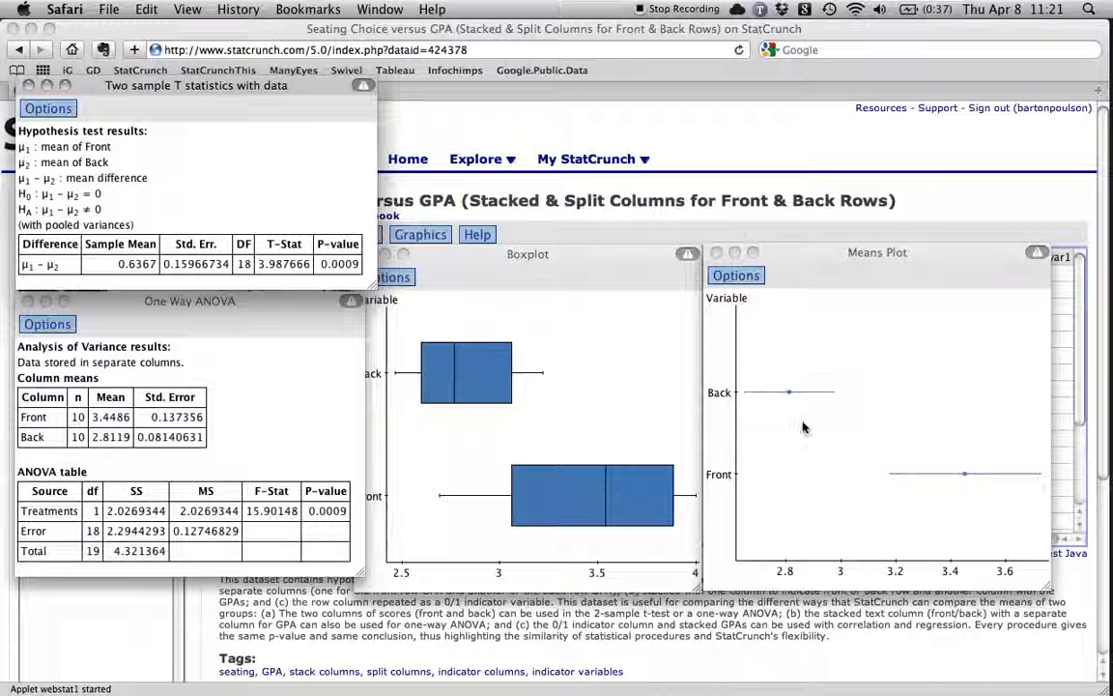
{"action": "left_click", "coordinate": [716, 252]}
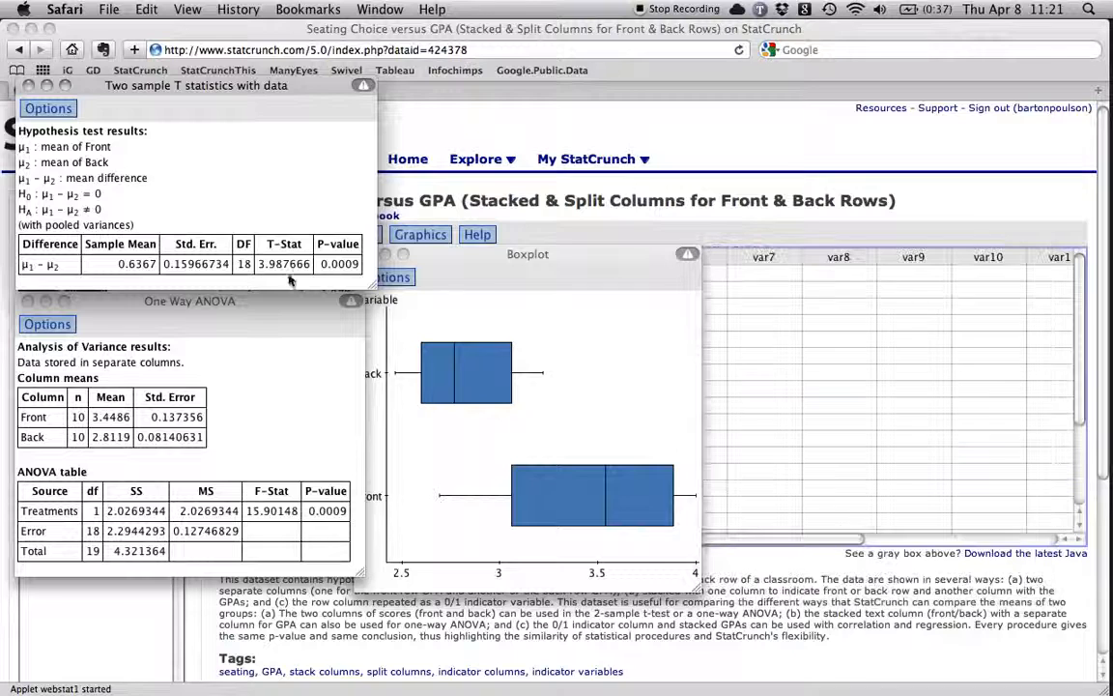
{"action": "left_click_drag", "start_coordinate": [386, 253], "coordinate": [454, 255]}
{"action": "left_click", "coordinate": [434, 257]}
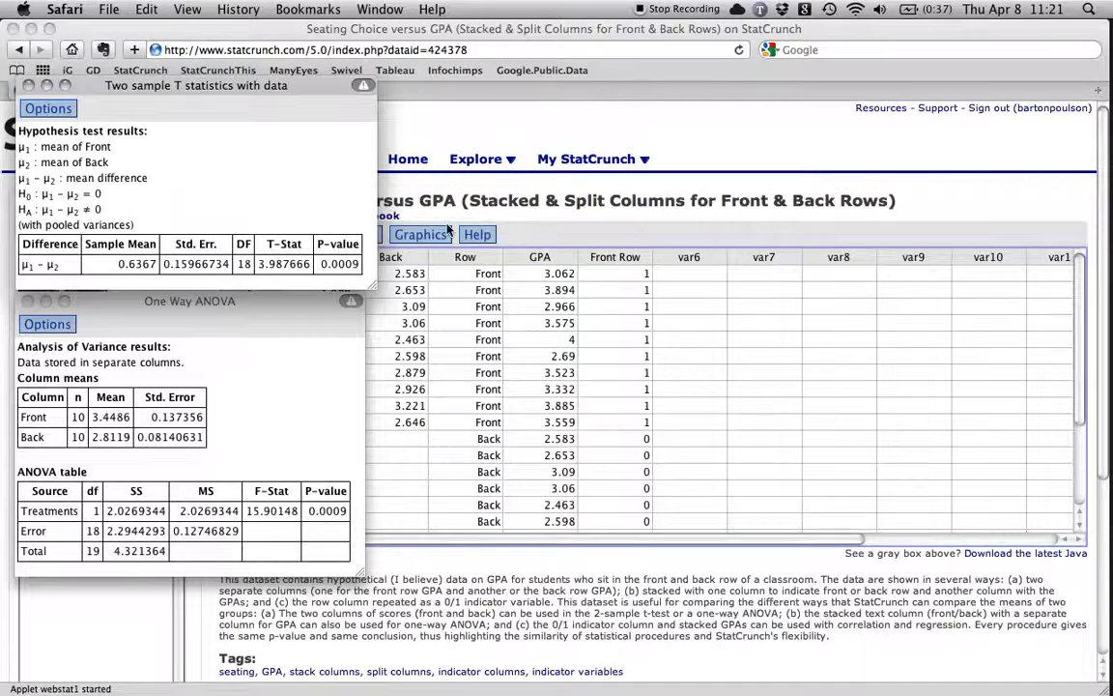
Open another one-way ANOVA, set it to compare values in a single column, and move the dialog off the GPA column.
{"action": "left_click", "coordinate": [397, 162]}
{"action": "left_click", "coordinate": [369, 235]}
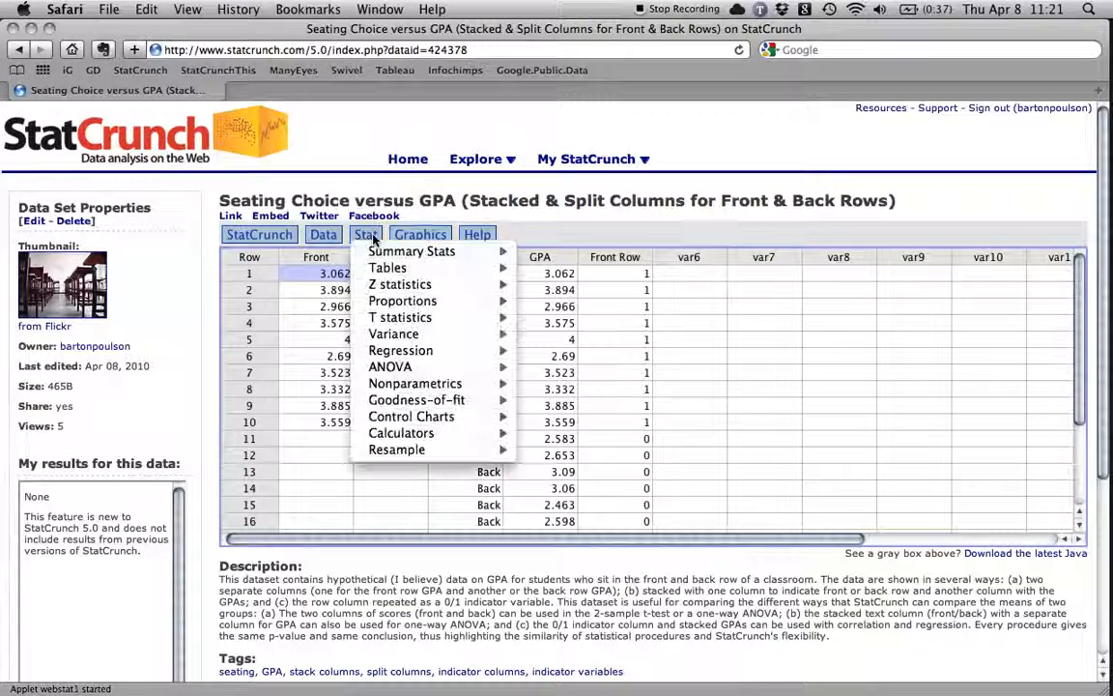
{"action": "mouse_move", "coordinate": [445, 367]}
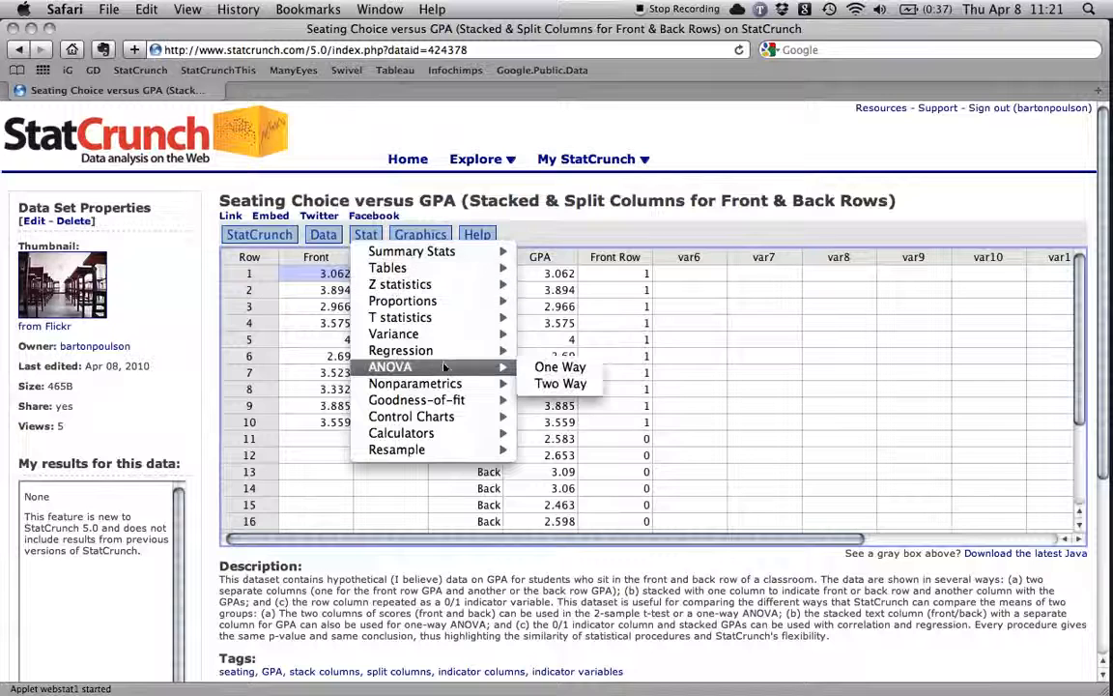
{"action": "left_click", "coordinate": [558, 367]}
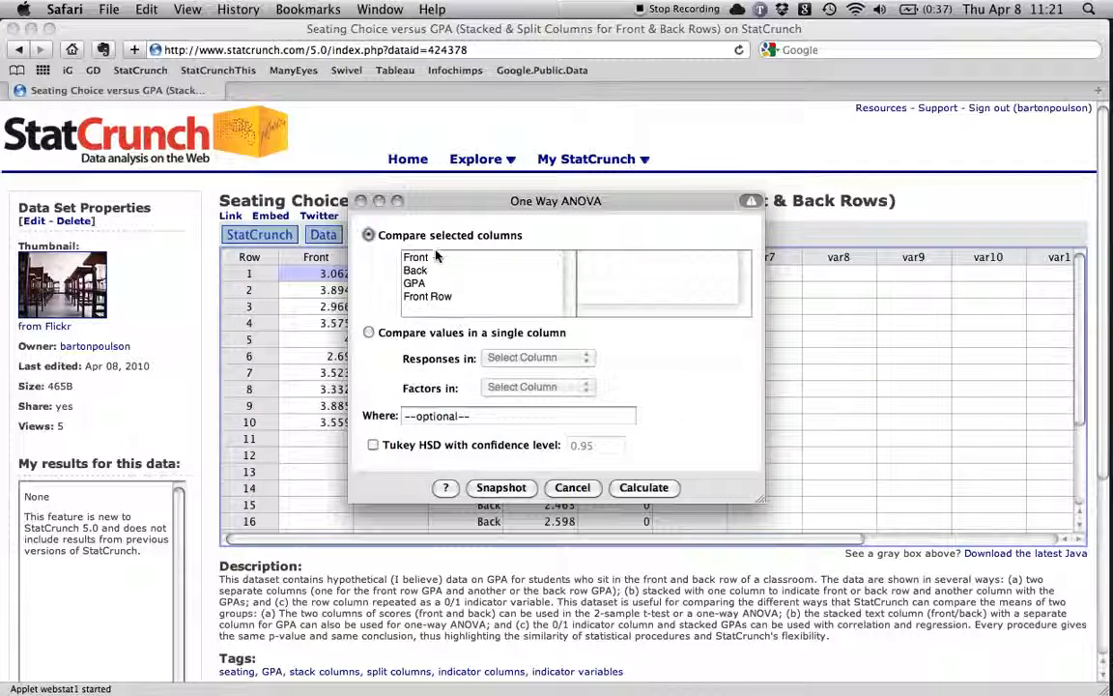
{"action": "left_click_drag", "start_coordinate": [454, 202], "coordinate": [618, 230]}
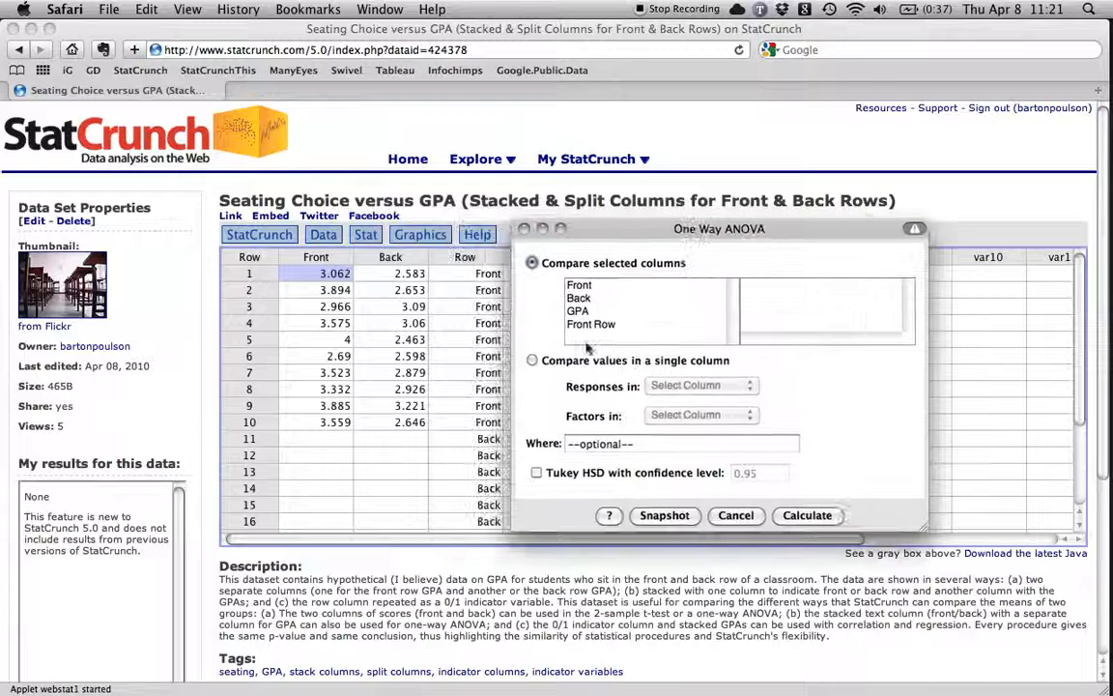
{"action": "left_click", "coordinate": [531, 364]}
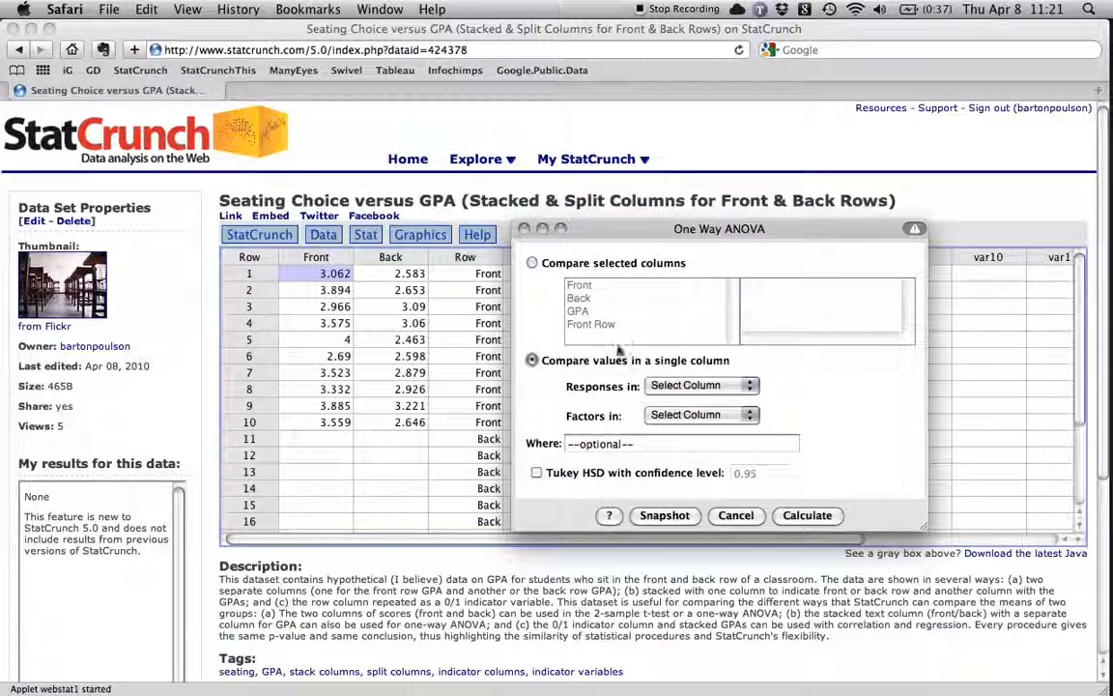
{"action": "left_click_drag", "start_coordinate": [602, 232], "coordinate": [686, 221]}
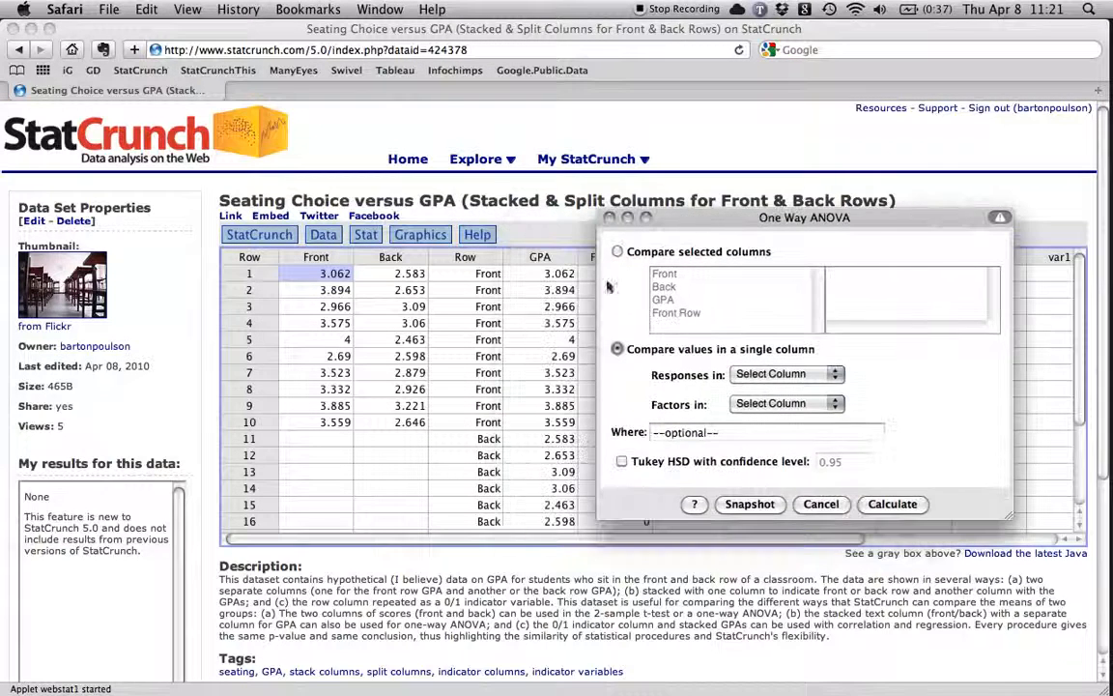
Set the ANOVA responses to GPA and the factors to Row, and calculate the result.
{"action": "left_click", "coordinate": [794, 377]}
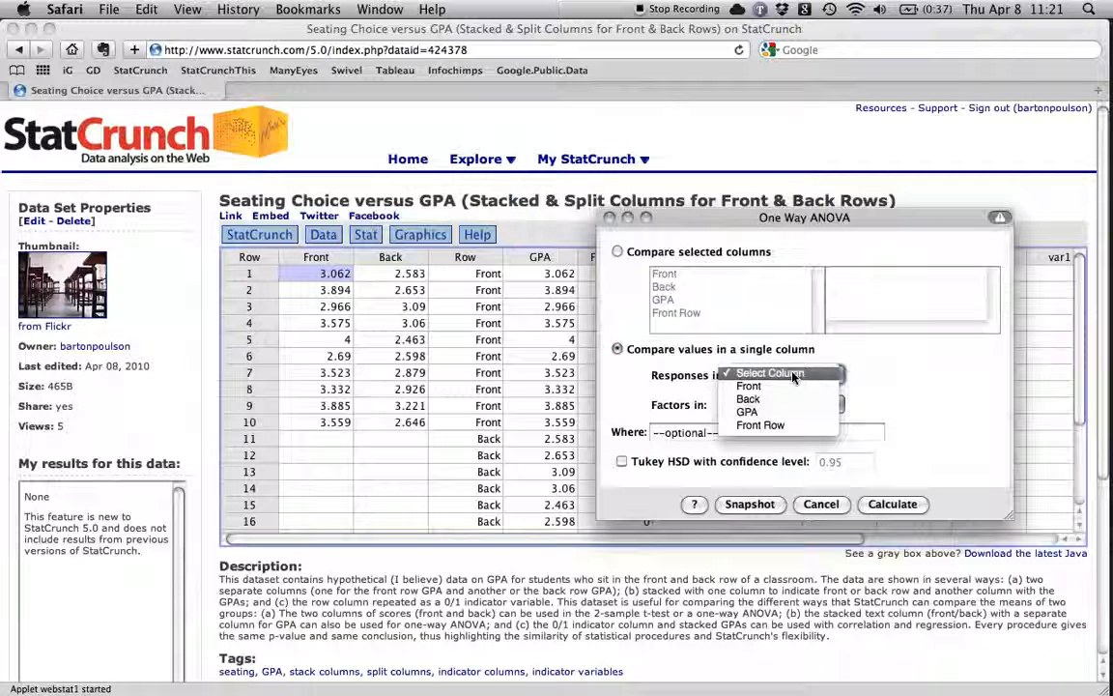
{"action": "left_click", "coordinate": [767, 413]}
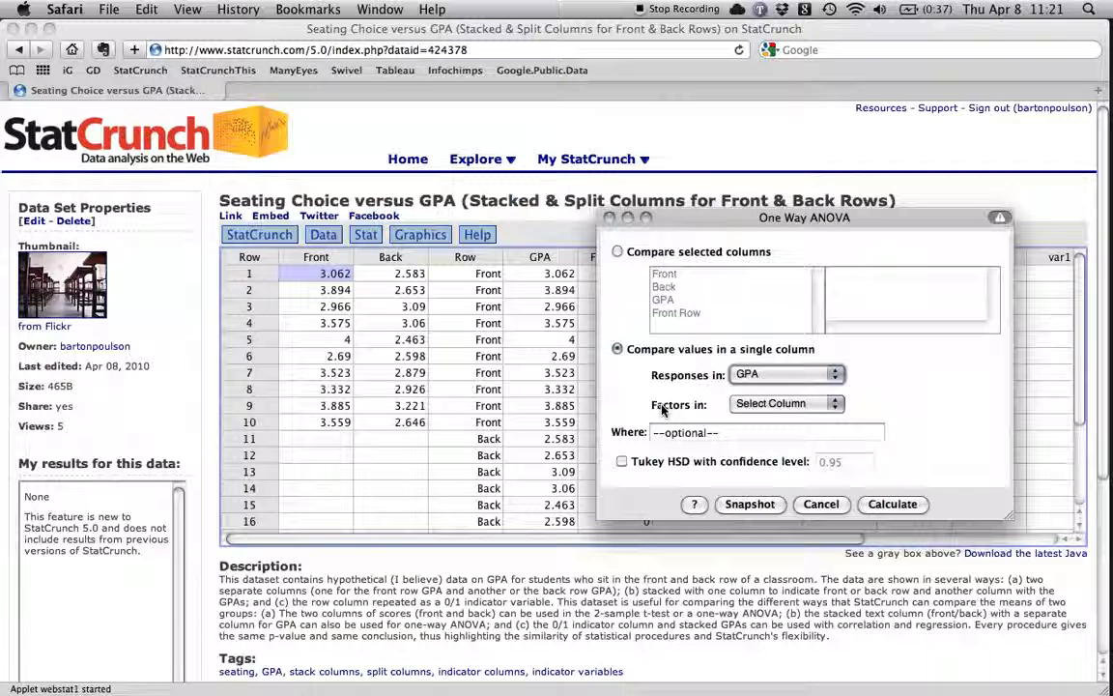
{"action": "left_click", "coordinate": [778, 404]}
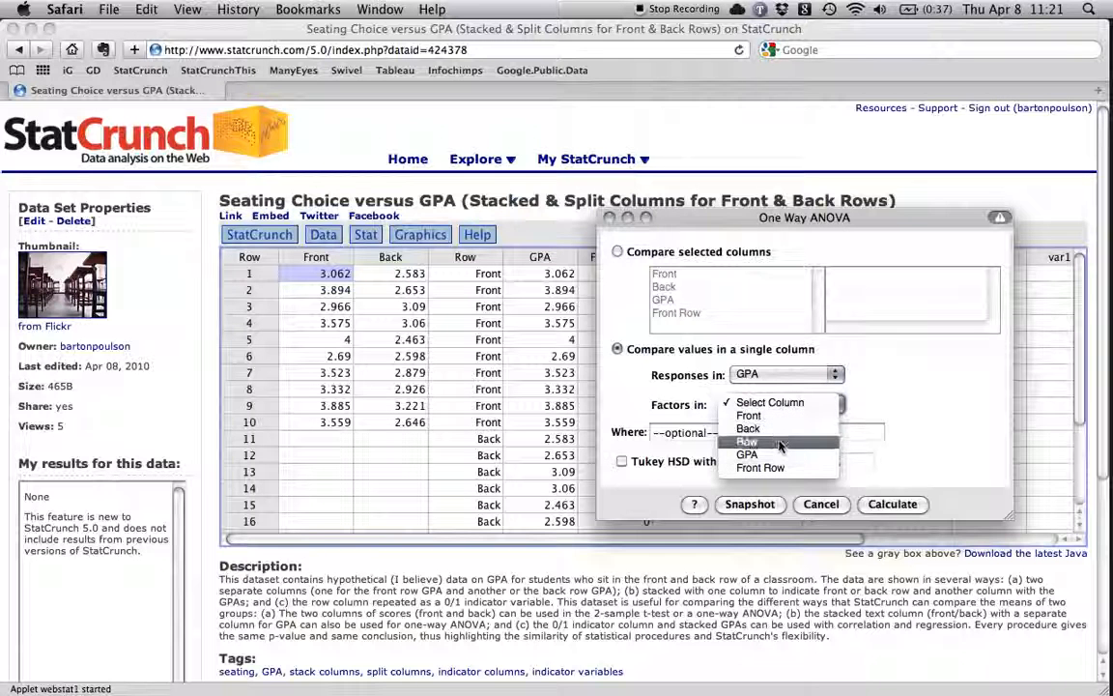
{"action": "left_click", "coordinate": [779, 442]}
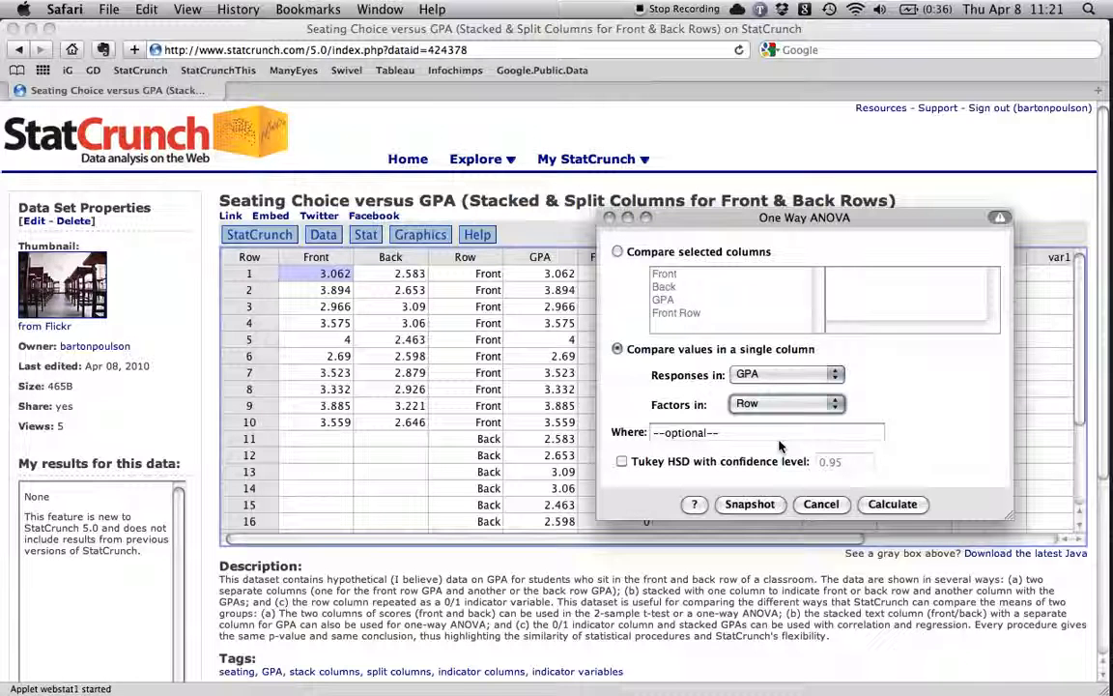
{"action": "left_click", "coordinate": [894, 505]}
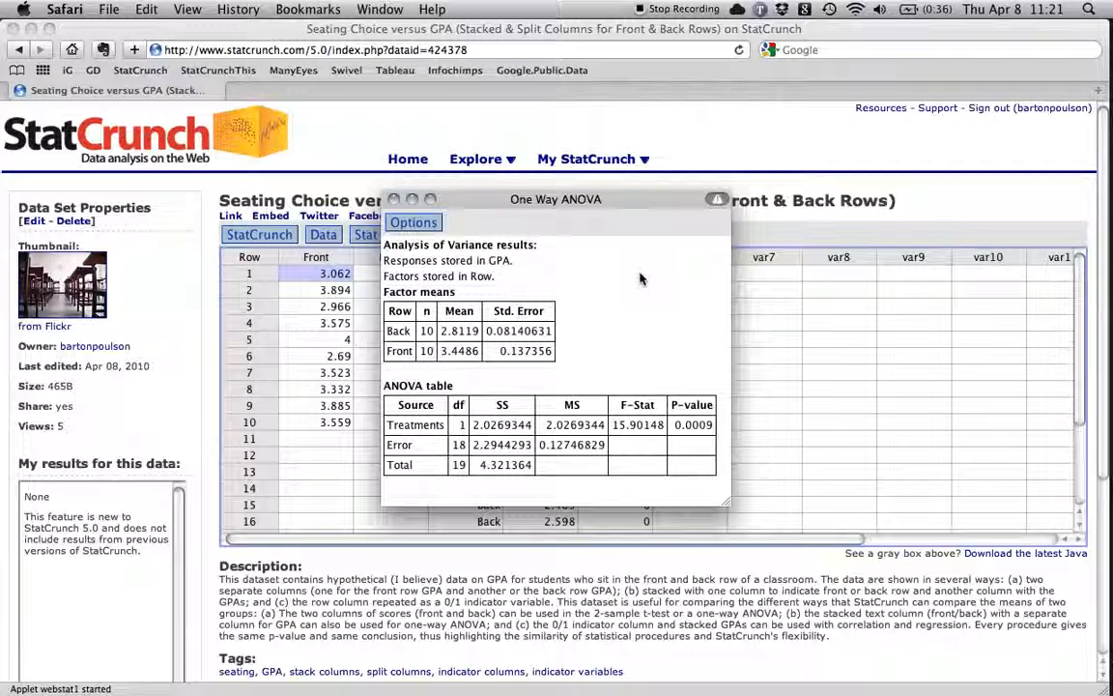
Bring the other result windows forward and place the single-column ANOVA results beside the separate-columns ANOVA results.
{"action": "key", "text": "super+grave"}
{"action": "key", "text": "super+grave"}
{"action": "key", "text": "super+grave"}
{"action": "key", "text": "super+grave"}
{"action": "left_click_drag", "start_coordinate": [584, 199], "coordinate": [570, 301]}
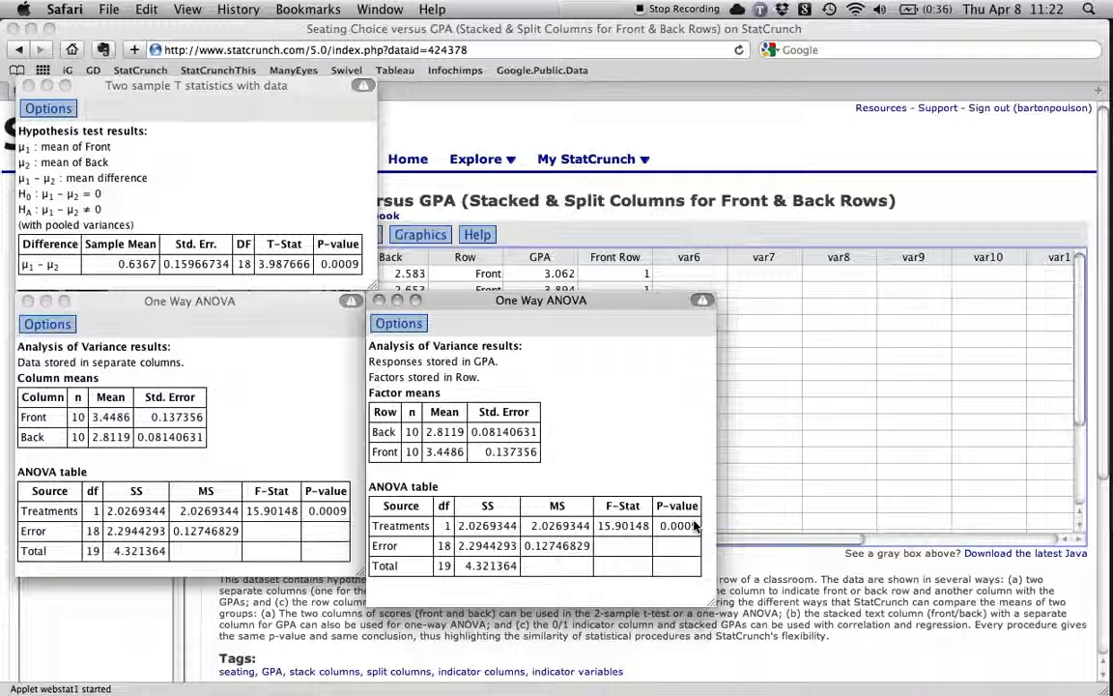
Bring the data table back to the front and open the summary statistics Correlation dialog.
{"action": "left_click", "coordinate": [904, 169]}
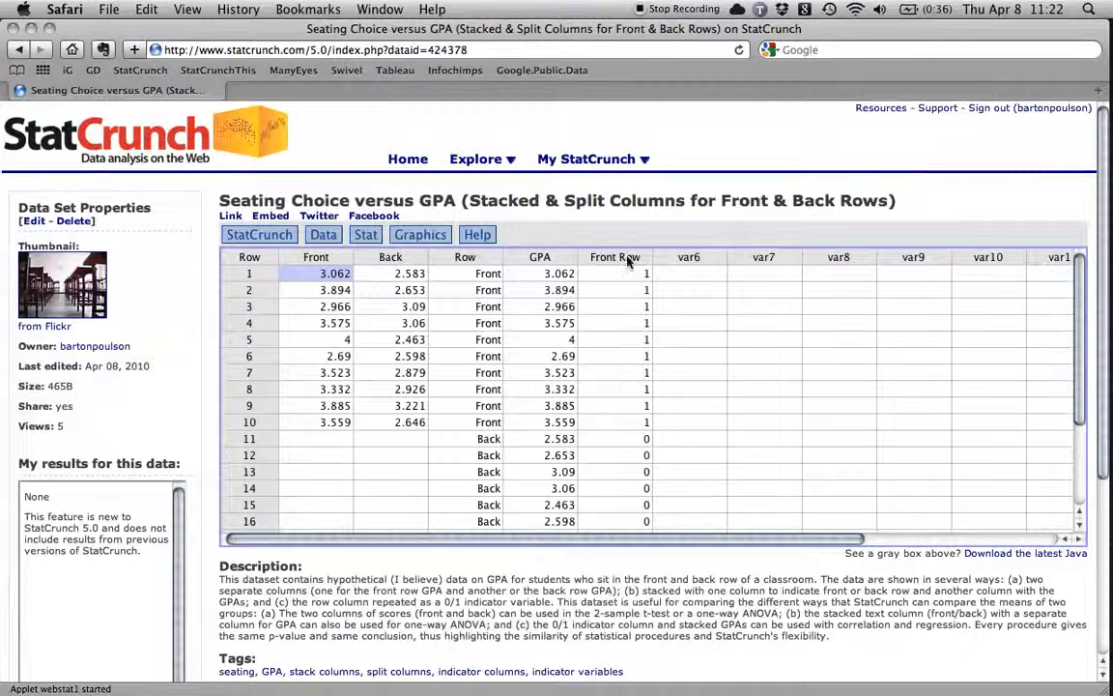
{"action": "scroll", "coordinate": [623, 387], "scroll_direction": "down", "scroll_amount": 3}
{"action": "scroll", "coordinate": [627, 379], "scroll_direction": "up", "scroll_amount": 3}
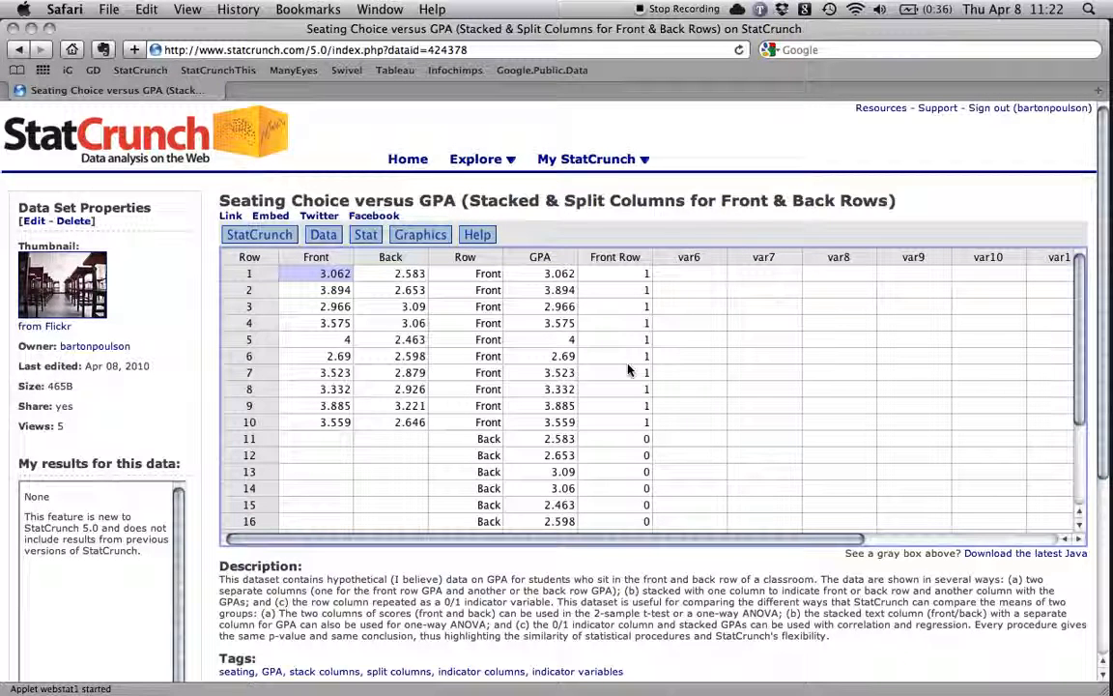
{"action": "left_click", "coordinate": [417, 236]}
{"action": "left_click", "coordinate": [417, 235]}
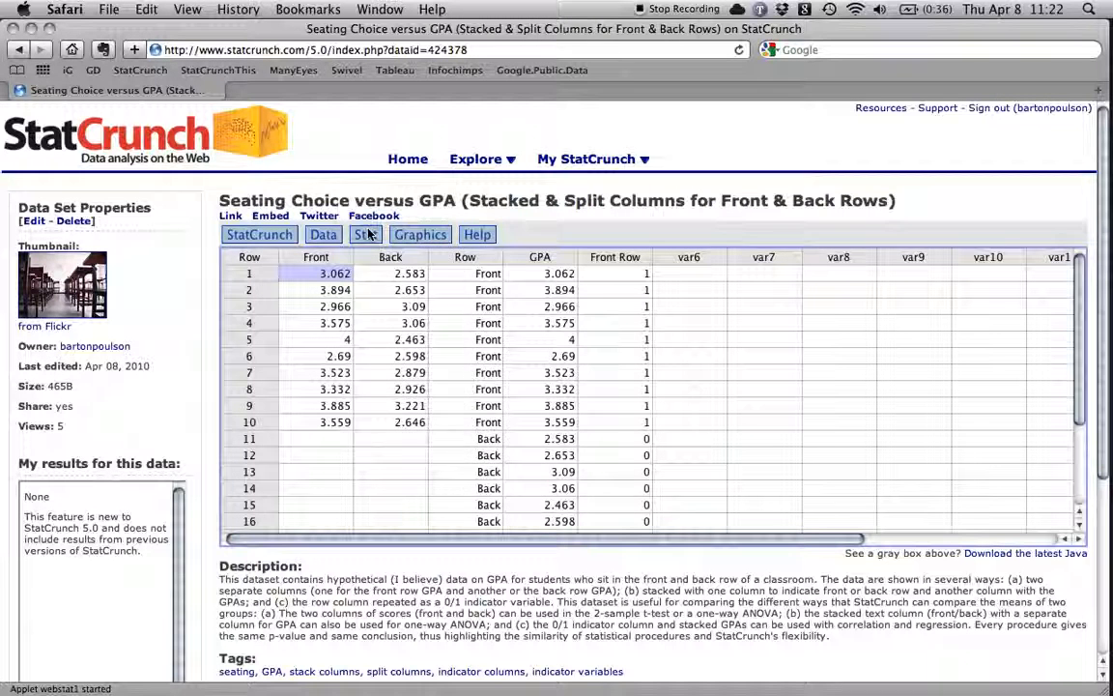
{"action": "left_click", "coordinate": [370, 235]}
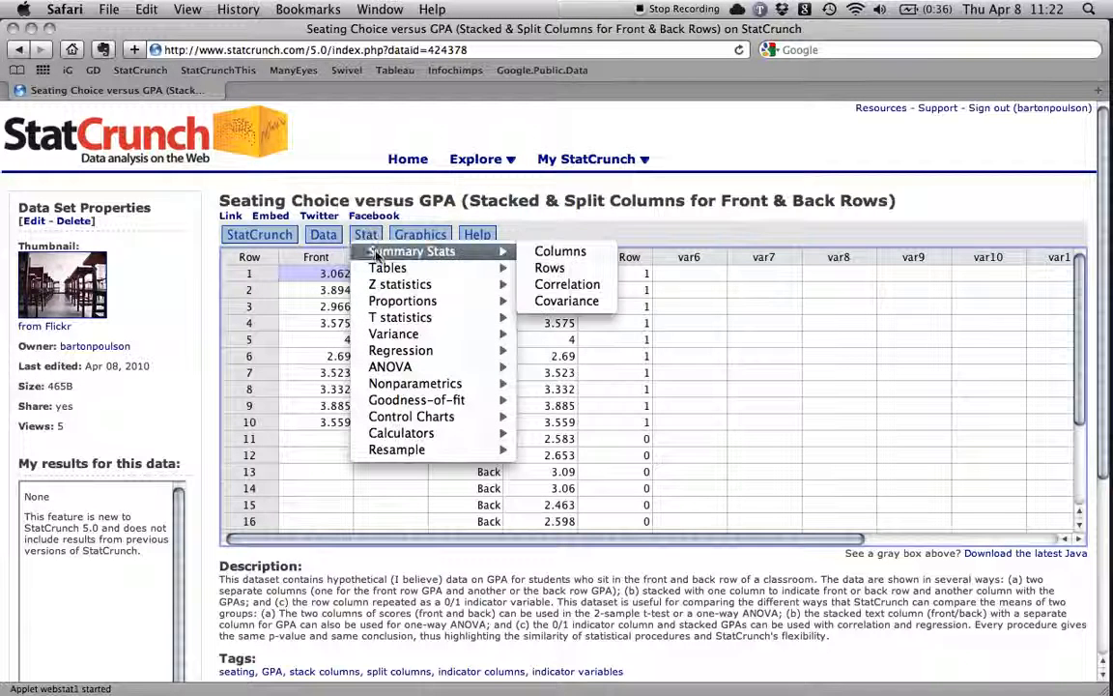
{"action": "mouse_move", "coordinate": [389, 273]}
{"action": "mouse_move", "coordinate": [391, 251]}
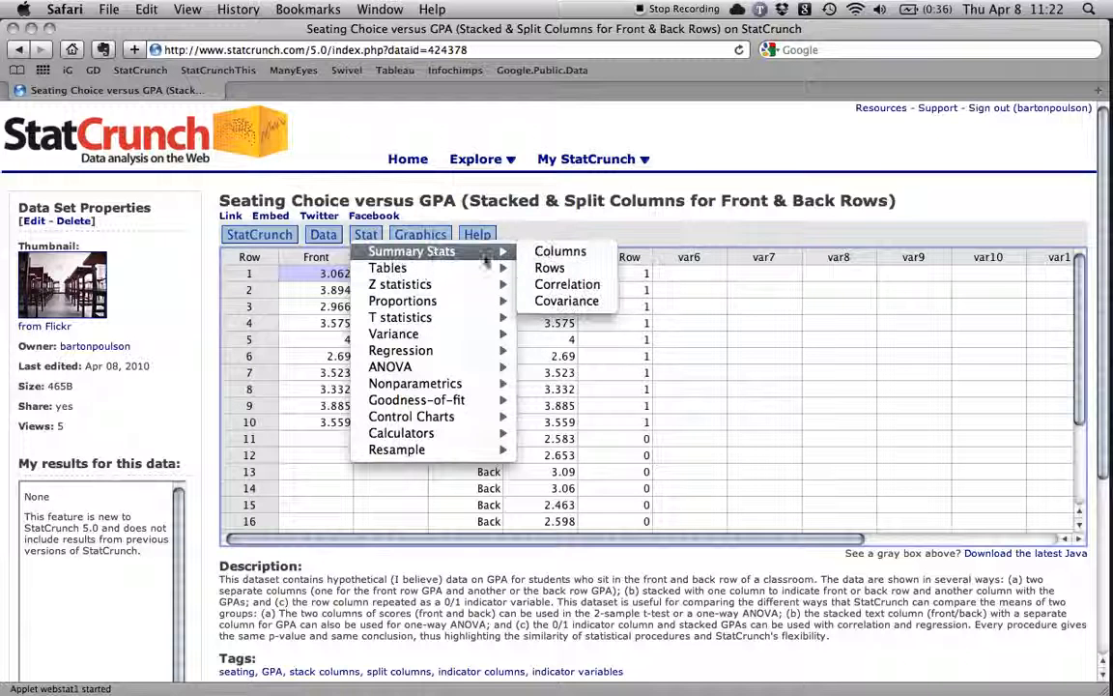
{"action": "left_click", "coordinate": [582, 286]}
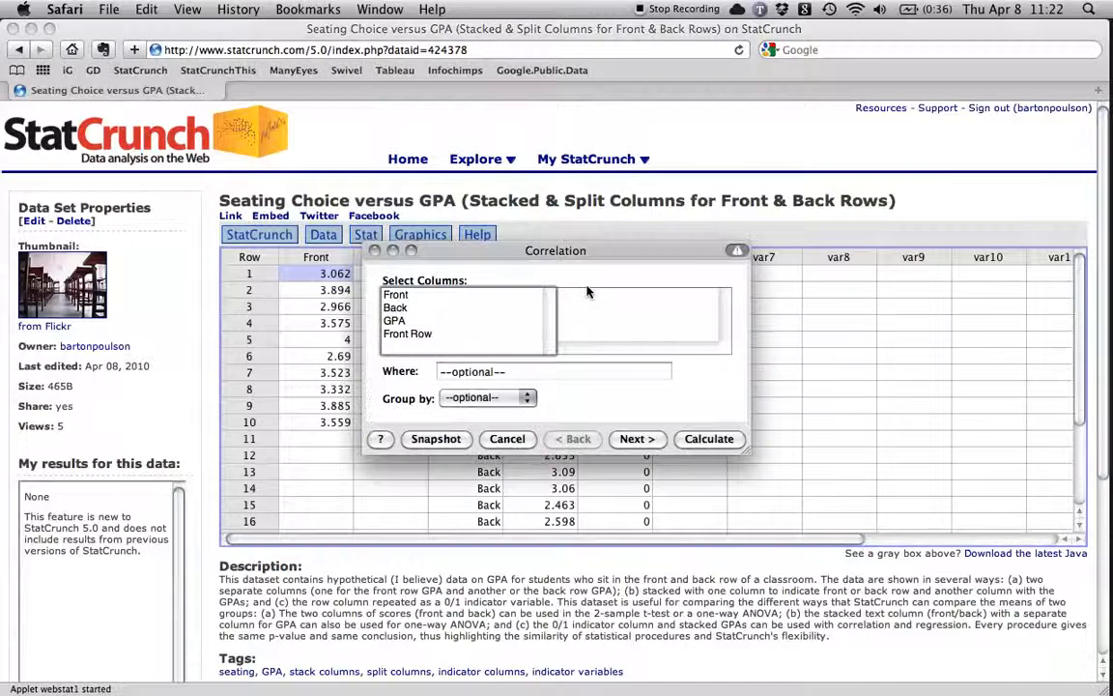
Correlate Front Row with GPA, displaying the two-sided P-value, and place the result beside the T test results above the single-column ANOVA.
{"action": "left_click", "coordinate": [424, 334]}
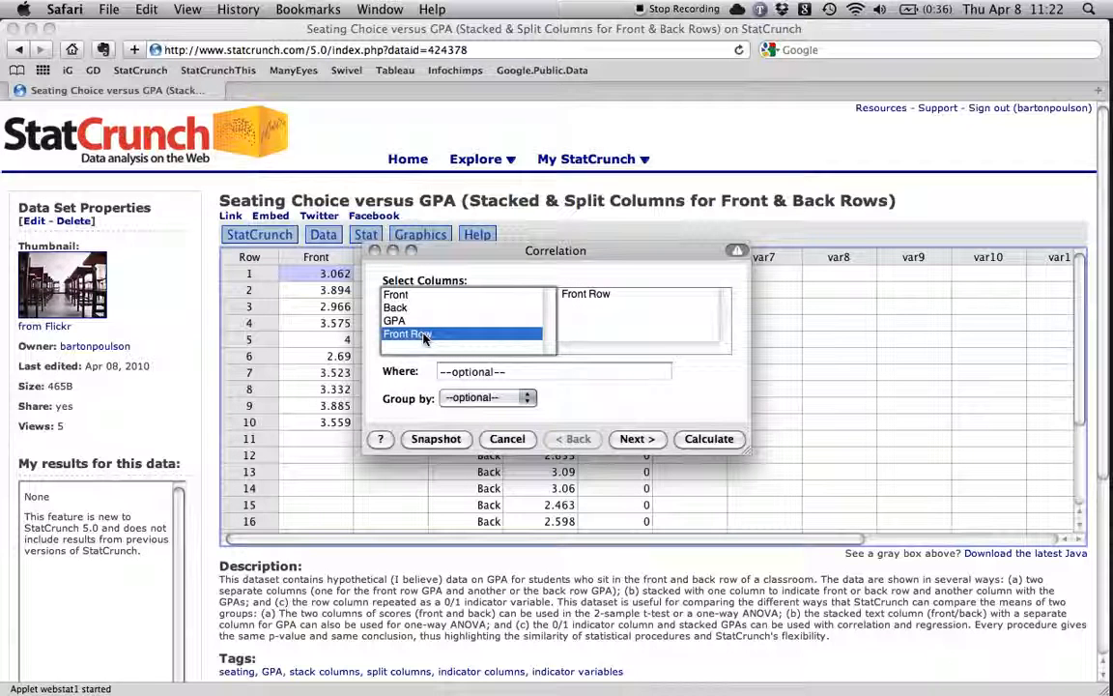
{"action": "left_click", "coordinate": [422, 322], "text": "super"}
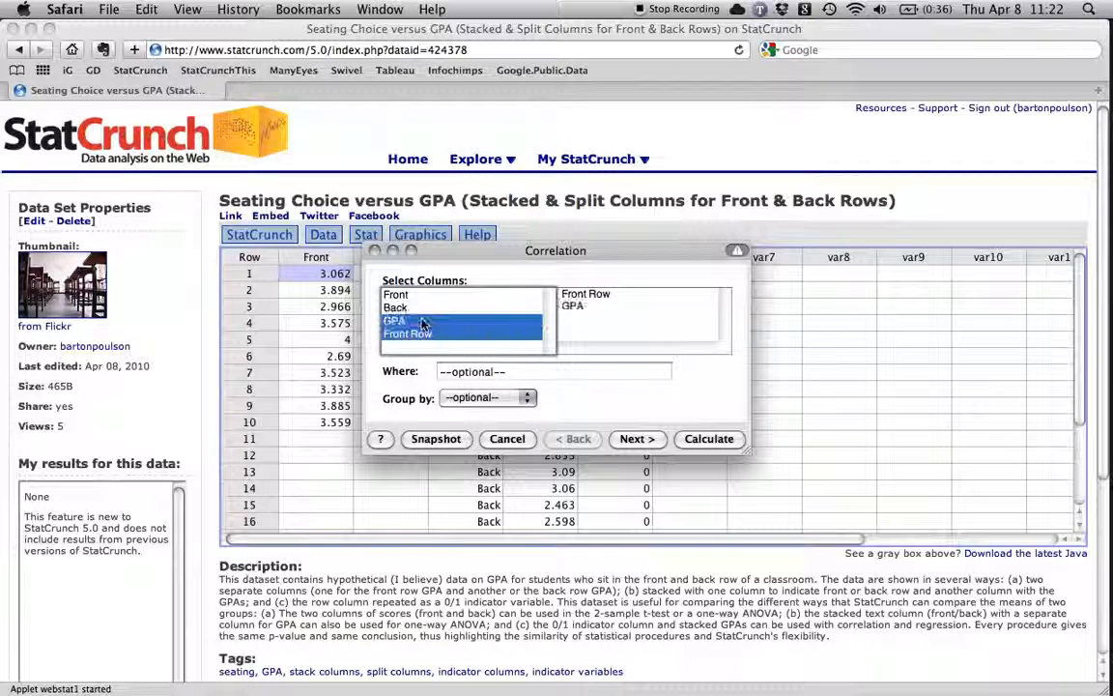
{"action": "left_click", "coordinate": [634, 438]}
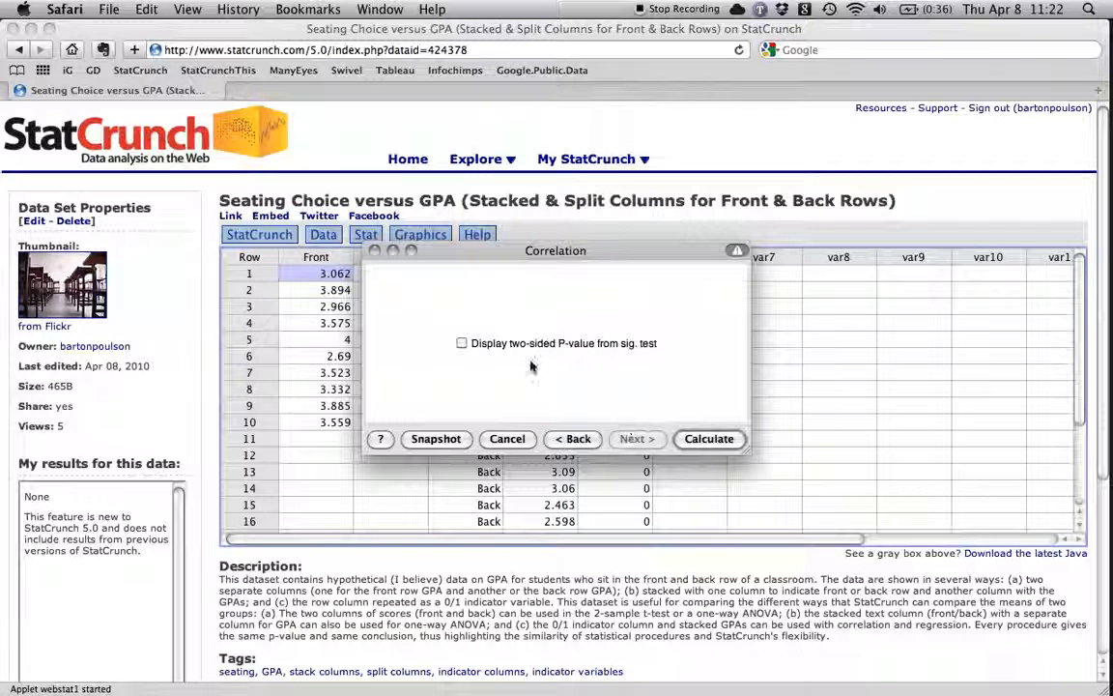
{"action": "left_click", "coordinate": [462, 343]}
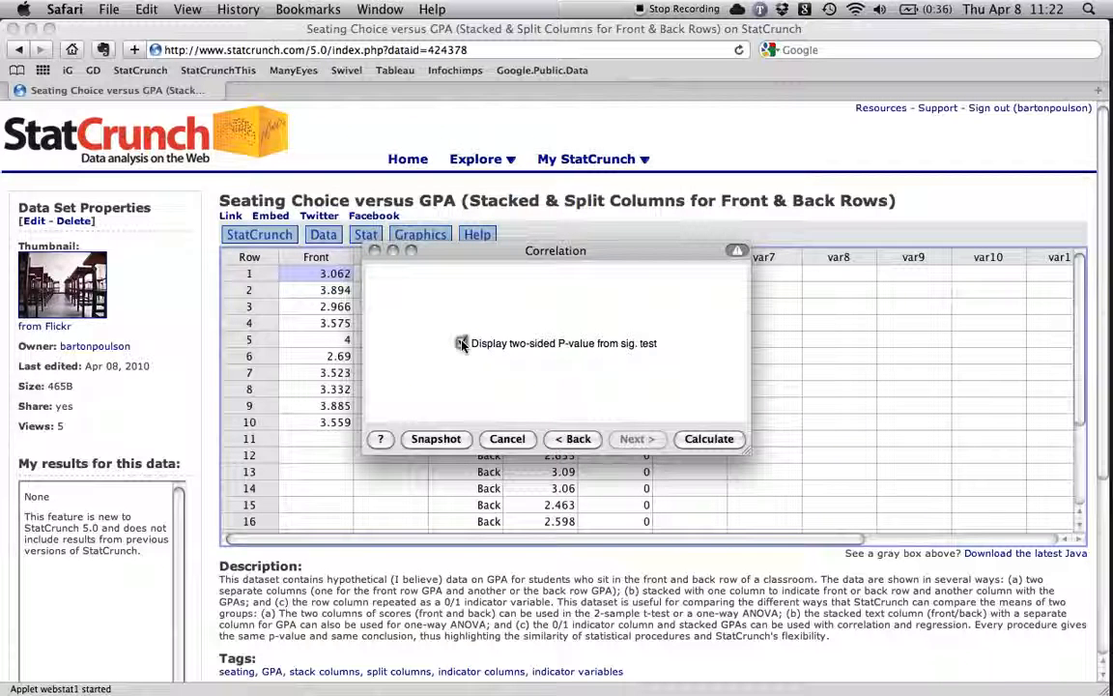
{"action": "left_click", "coordinate": [711, 440]}
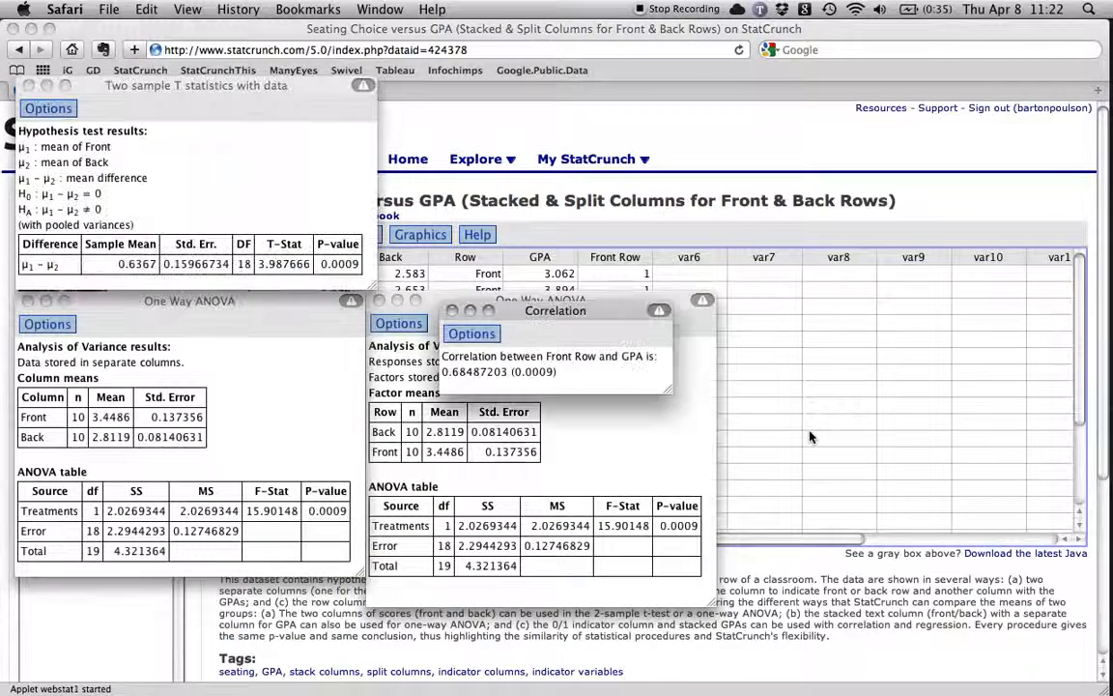
{"action": "left_click_drag", "start_coordinate": [610, 317], "coordinate": [550, 208]}
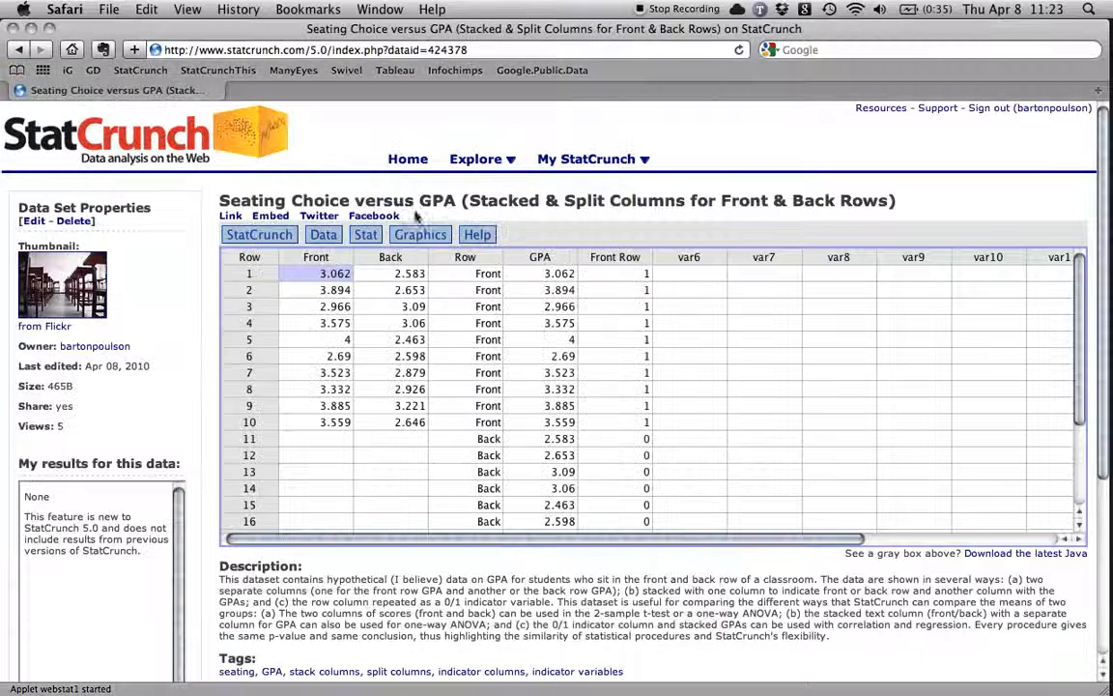
Start a simple linear regression from the data table with Front Row as the X-variable and GPA as the Y-variable.
{"action": "left_click", "coordinate": [365, 234]}
{"action": "mouse_move", "coordinate": [432, 354]}
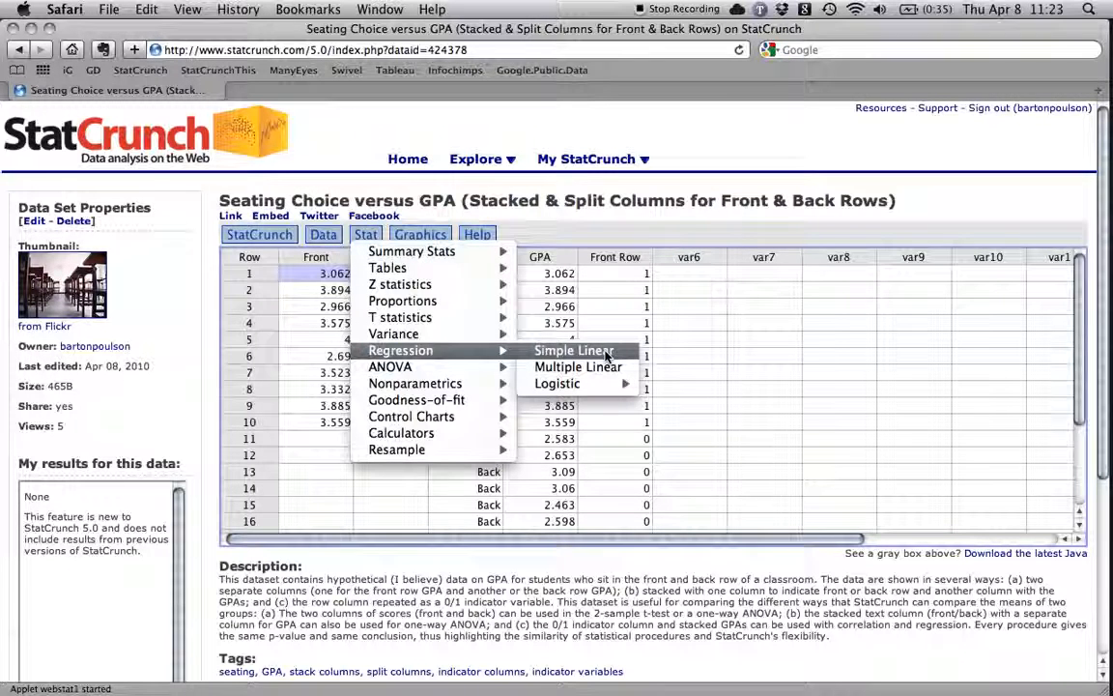
{"action": "left_click", "coordinate": [607, 353]}
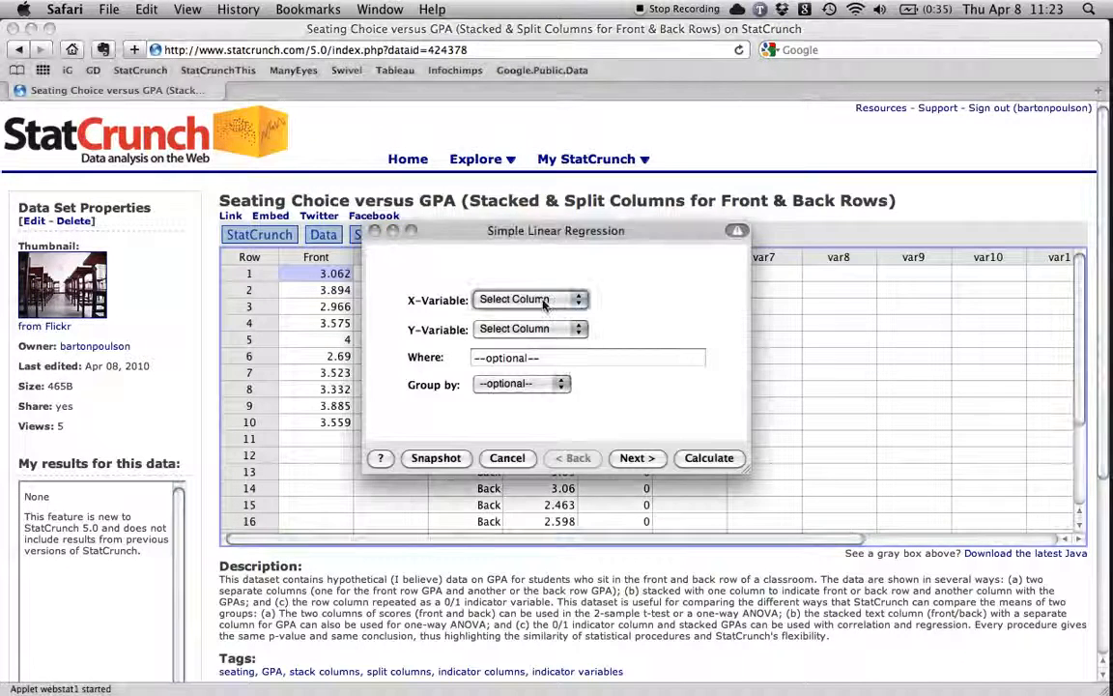
{"action": "left_click", "coordinate": [546, 301]}
{"action": "left_click", "coordinate": [544, 351]}
{"action": "left_click", "coordinate": [542, 332]}
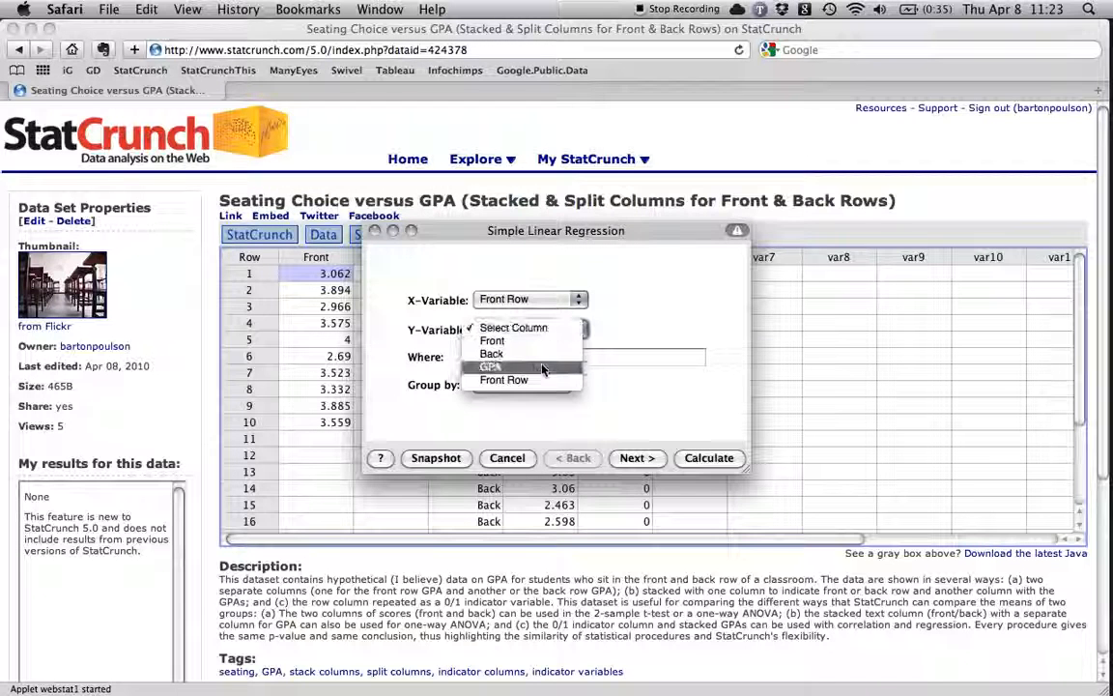
{"action": "left_click", "coordinate": [544, 366]}
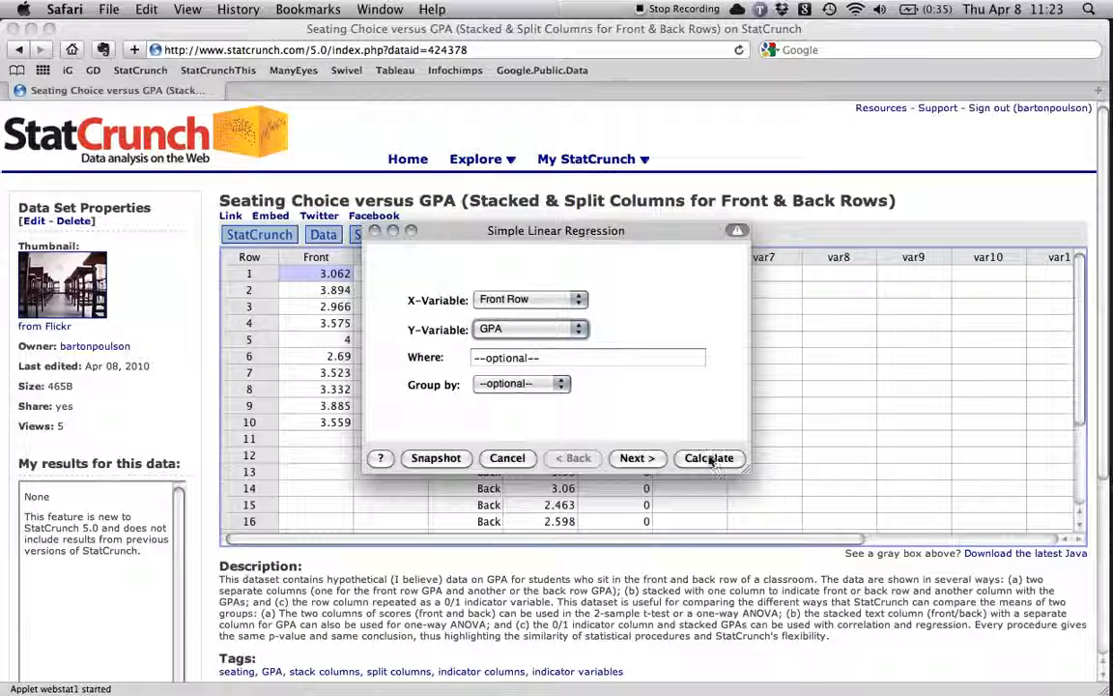
Turn on plotting of the fitted line for the regression and calculate the result.
{"action": "left_click", "coordinate": [646, 461]}
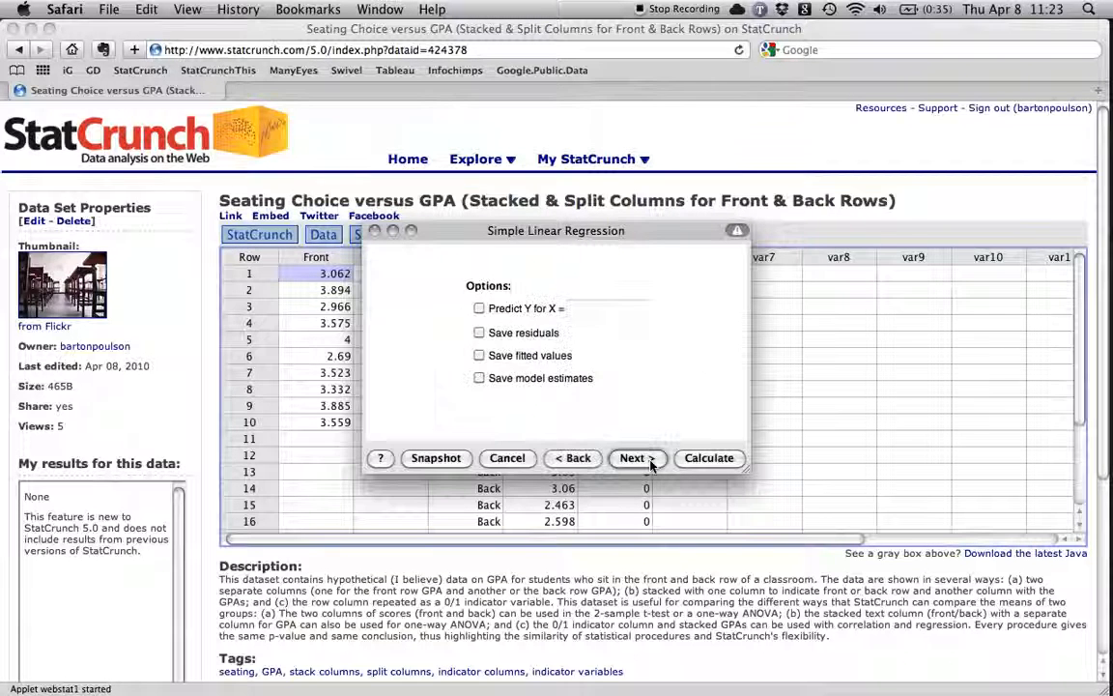
{"action": "left_click", "coordinate": [650, 463]}
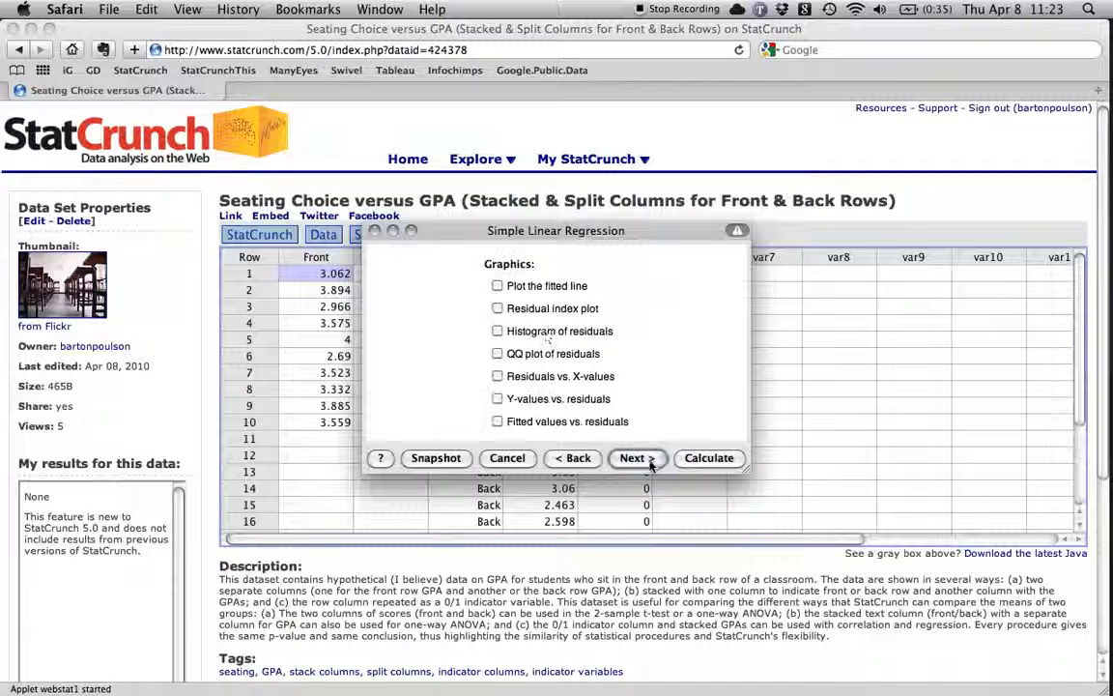
{"action": "left_click", "coordinate": [496, 287]}
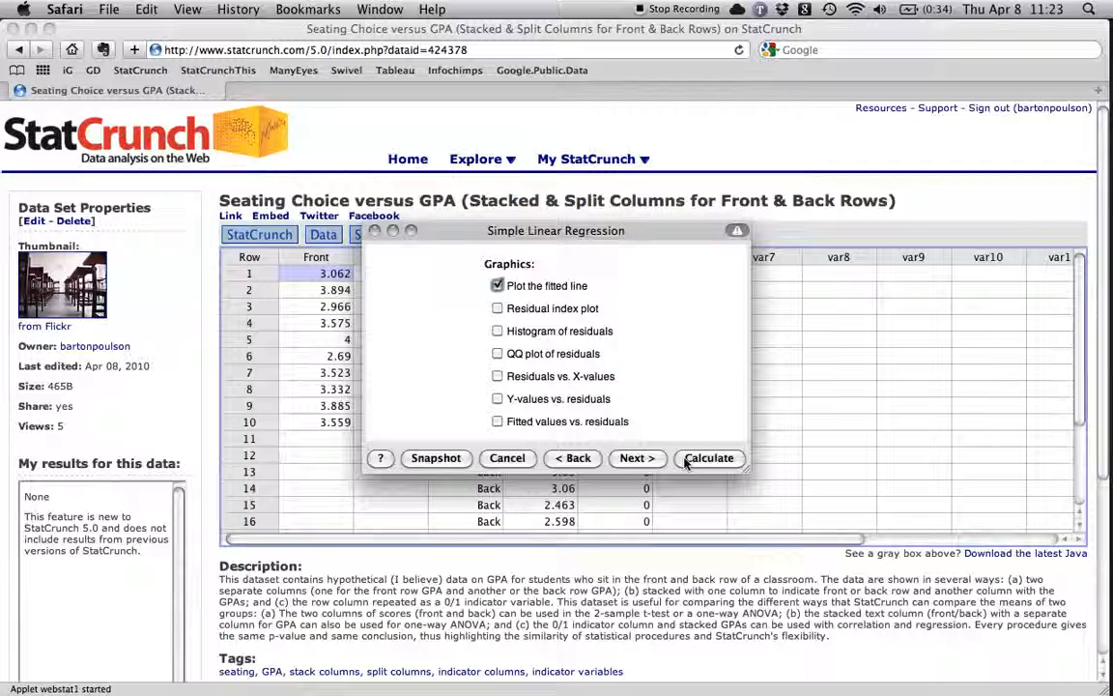
{"action": "left_click", "coordinate": [711, 459]}
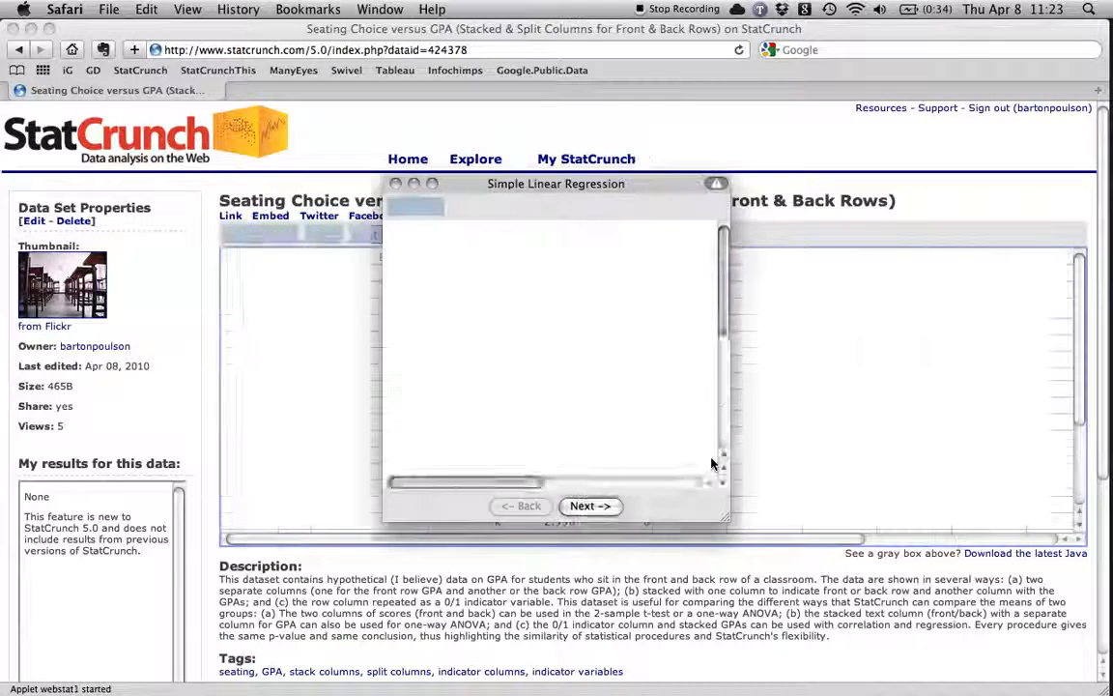
Enlarge the regression results window beside the Correlation result, and view its fitted line plot before returning to the regression tables.
{"action": "left_click_drag", "start_coordinate": [725, 517], "coordinate": [784, 584]}
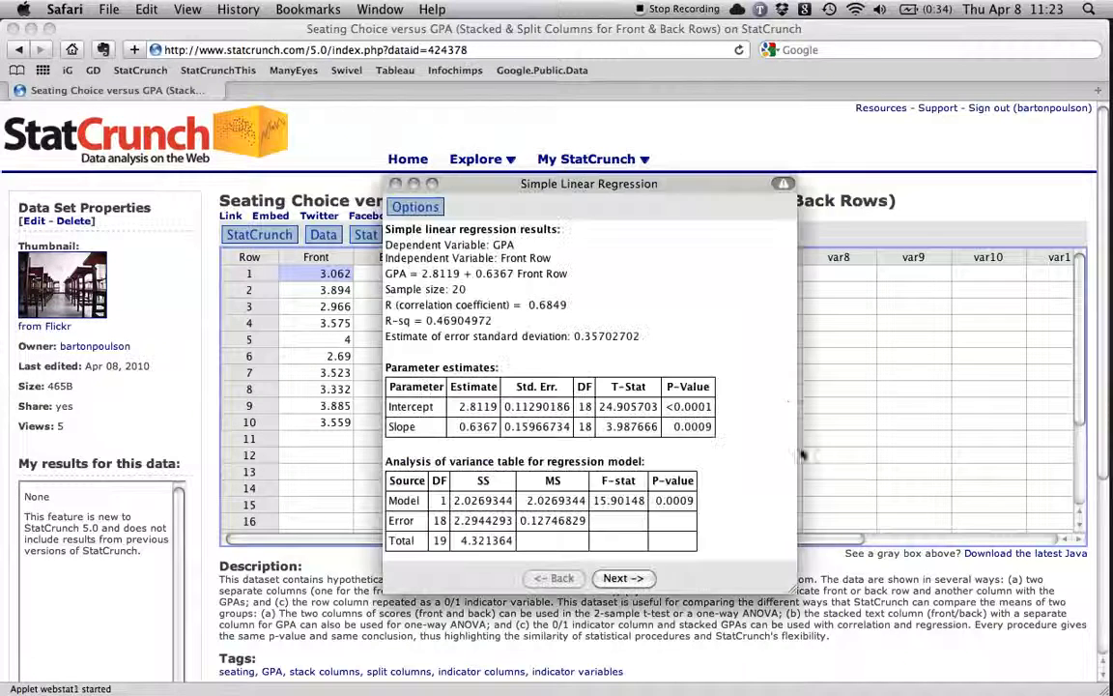
{"action": "left_click_drag", "start_coordinate": [638, 188], "coordinate": [760, 88]}
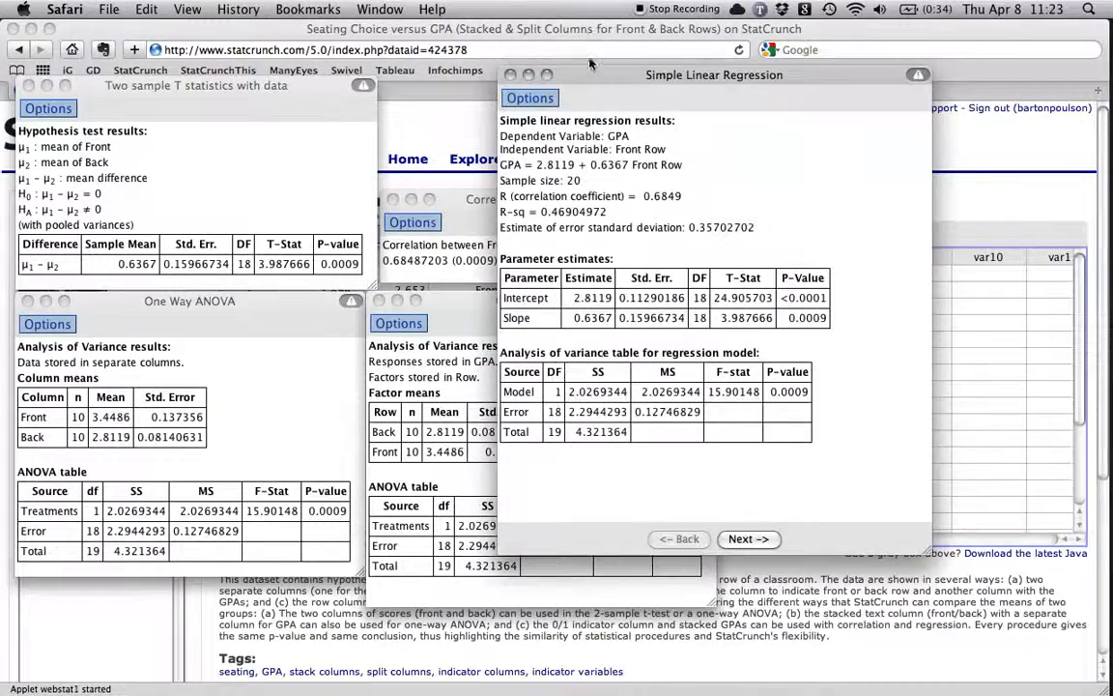
{"action": "left_click_drag", "start_coordinate": [594, 79], "coordinate": [743, 20]}
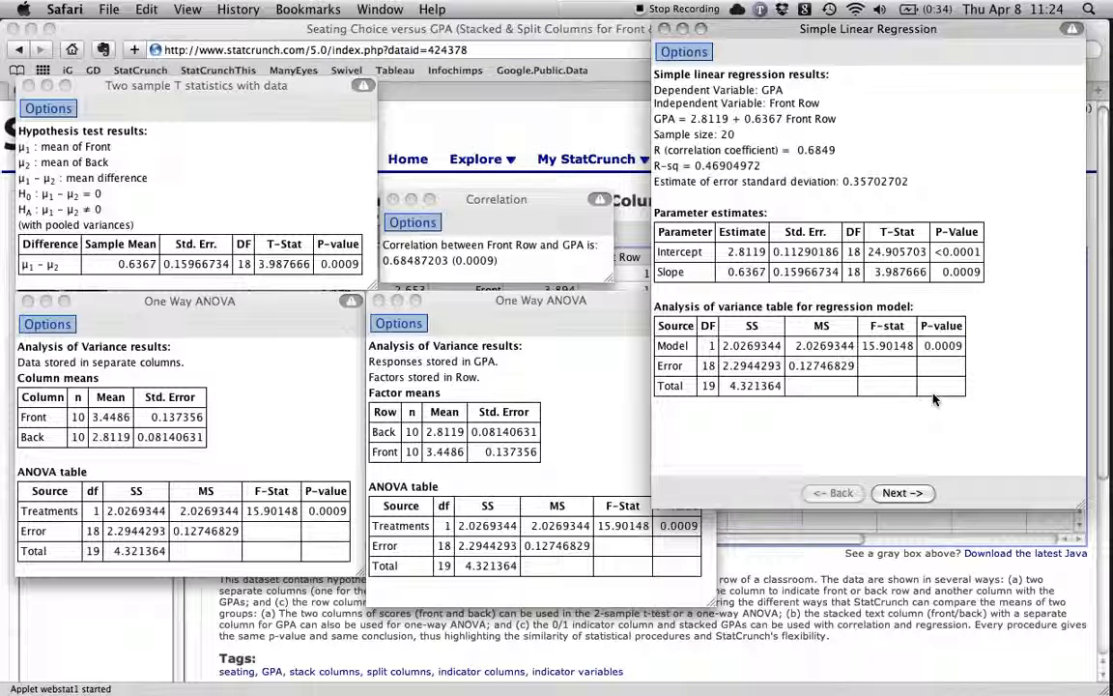
{"action": "left_click", "coordinate": [920, 492]}
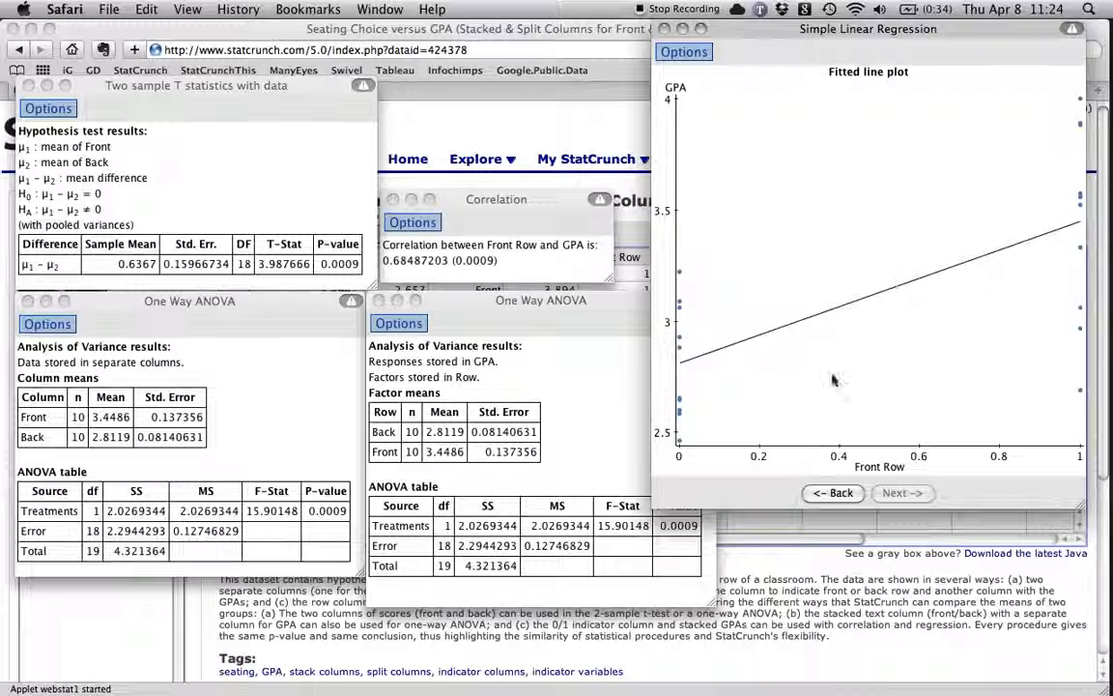
{"action": "left_click", "coordinate": [835, 494]}
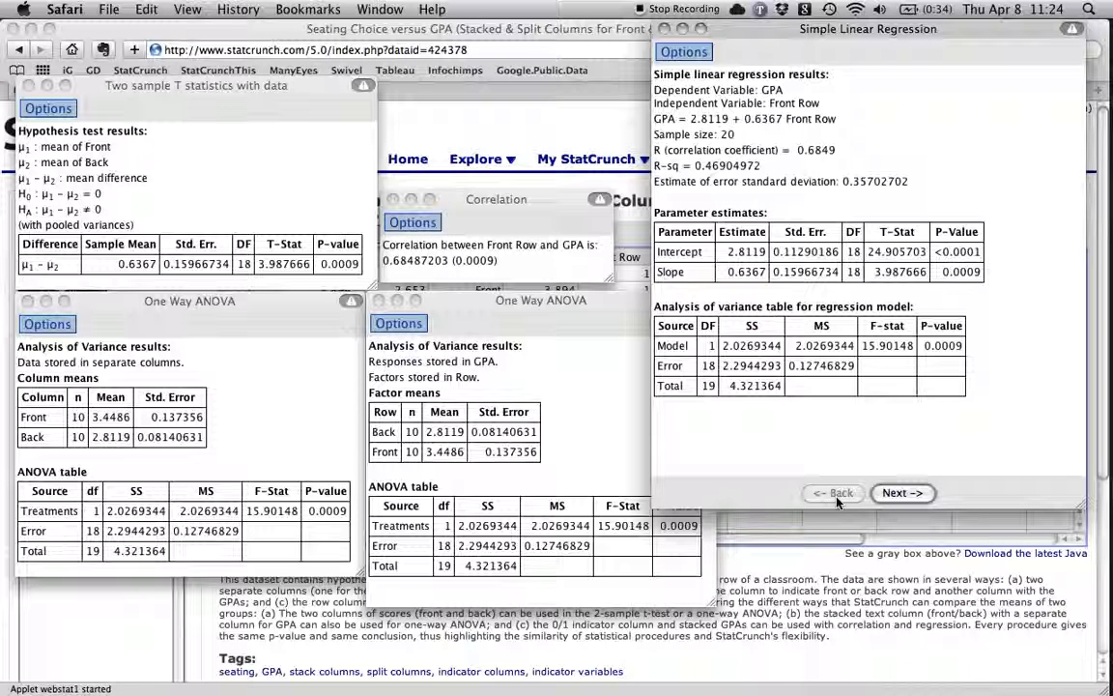